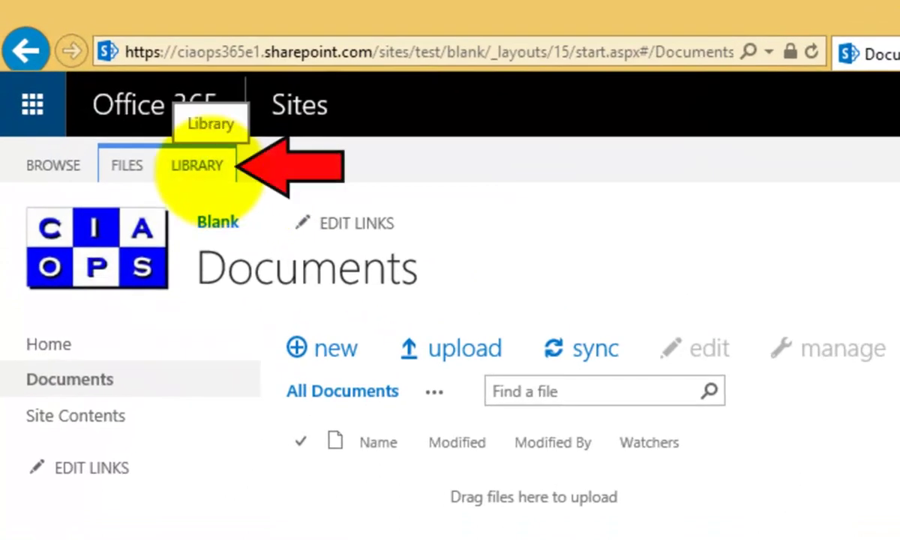
Start a new alert on the Documents library and title it "Documents - Full Library".
{"action": "left_click", "coordinate": [210, 169]}
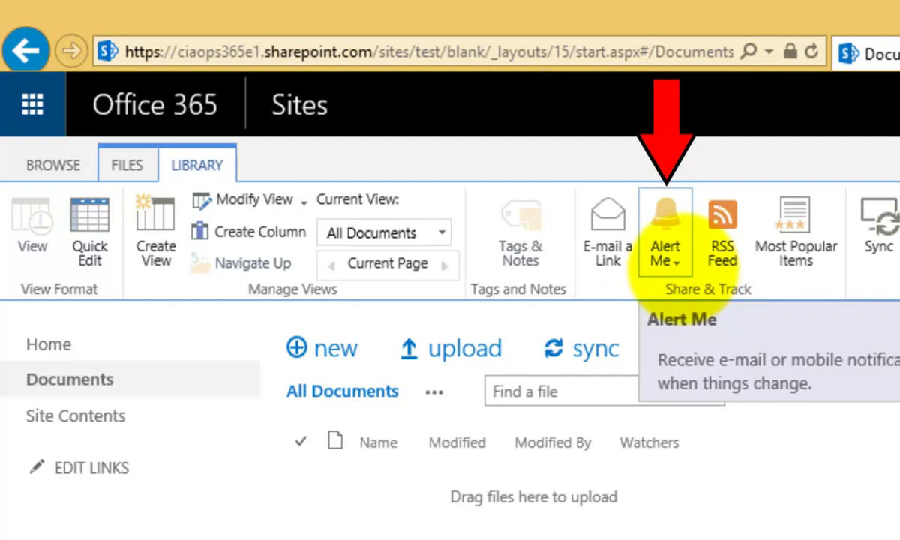
{"action": "left_click", "coordinate": [675, 261]}
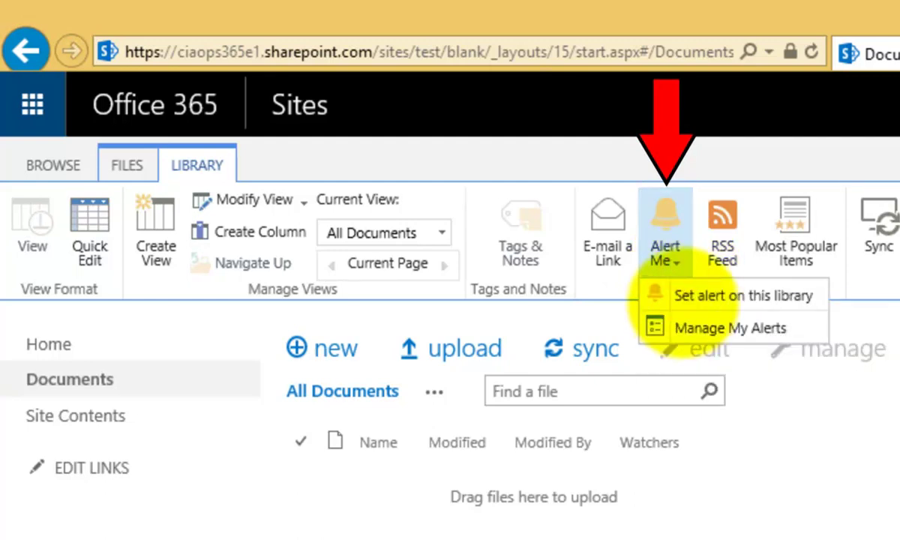
{"action": "left_click", "coordinate": [705, 297]}
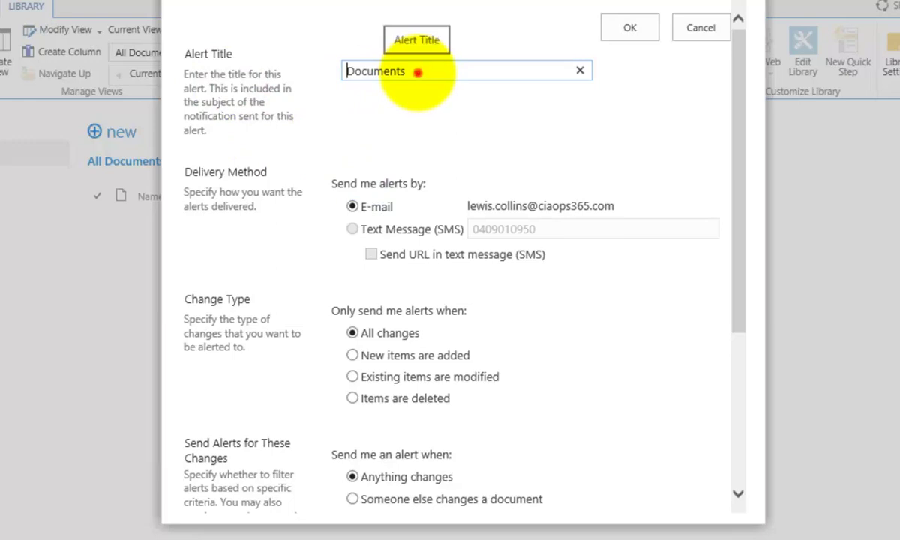
{"action": "left_click", "coordinate": [418, 72]}
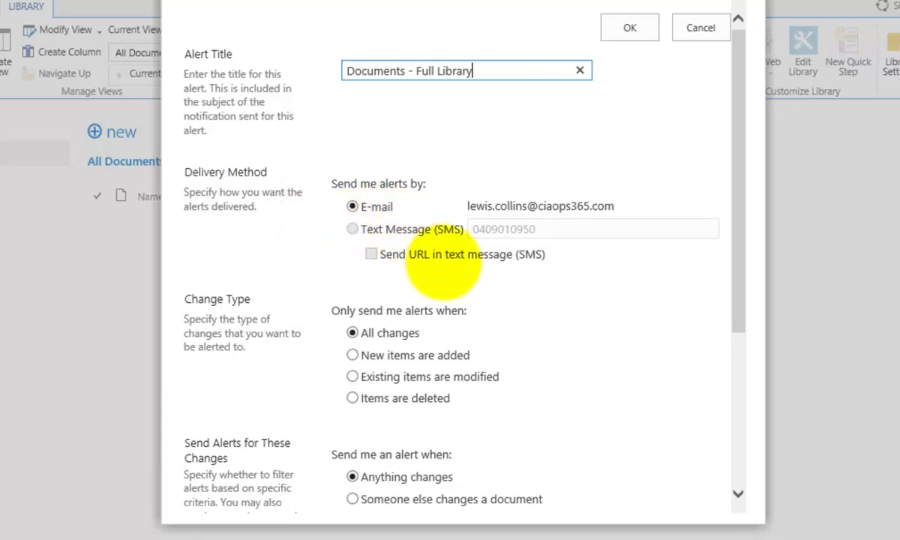
Try the daily and weekly summary options, then create the alert with notifications sent immediately.
{"action": "left_click_drag", "start_coordinate": [738, 328], "coordinate": [702, 466]}
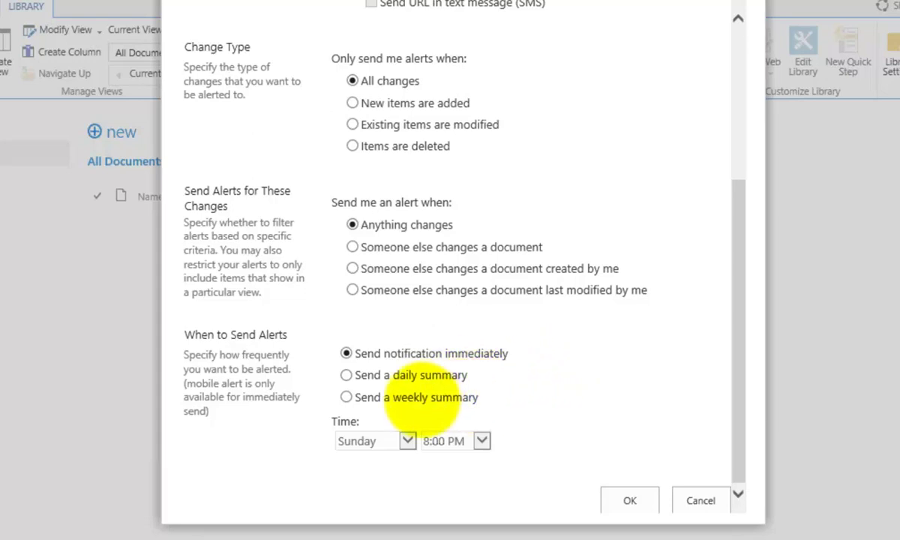
{"action": "left_click", "coordinate": [346, 374]}
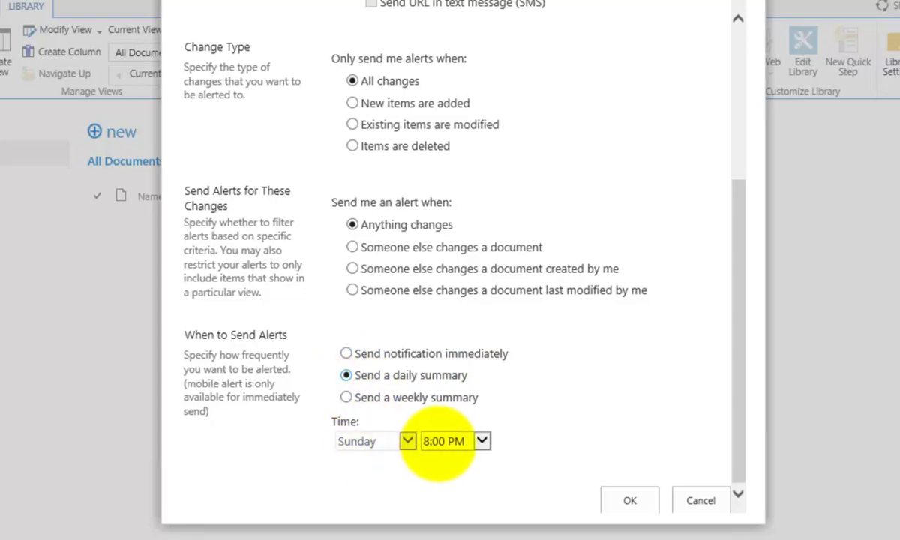
{"action": "left_click", "coordinate": [346, 397]}
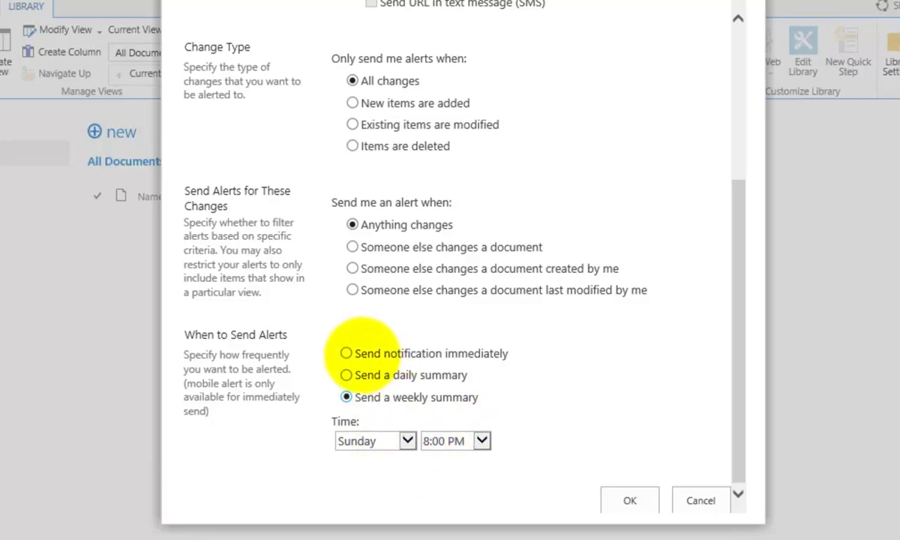
{"action": "left_click", "coordinate": [346, 352]}
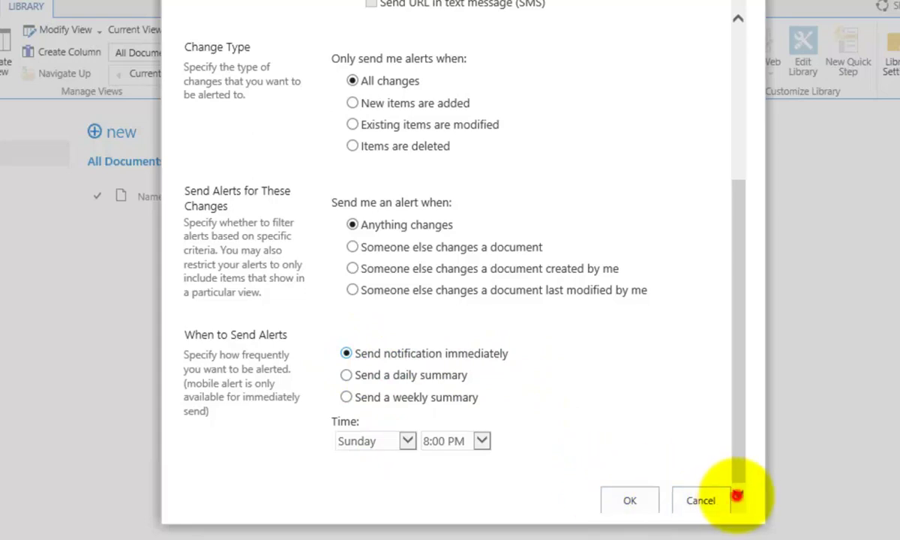
{"action": "left_click", "coordinate": [630, 500]}
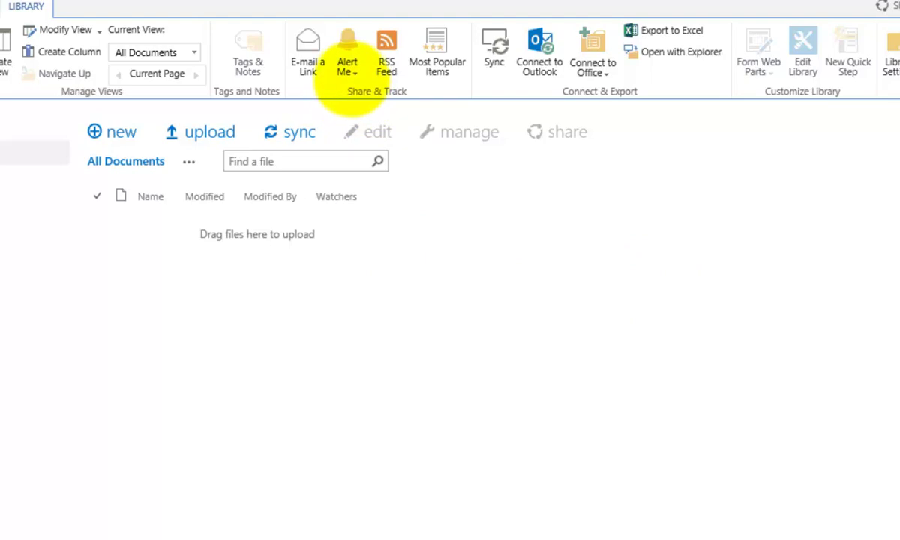
Delete the alert titled "Documents" from your alerts on this site.
{"action": "left_click", "coordinate": [349, 71]}
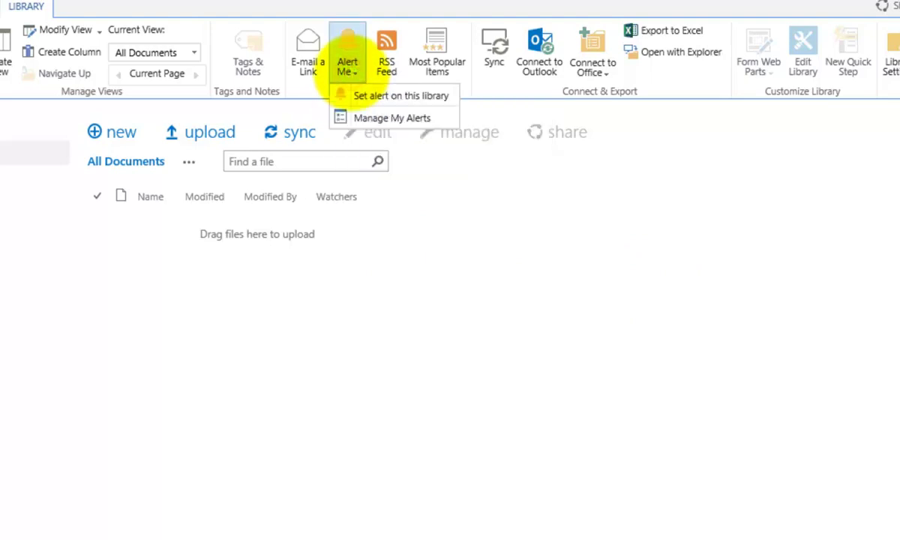
{"action": "left_click", "coordinate": [375, 120]}
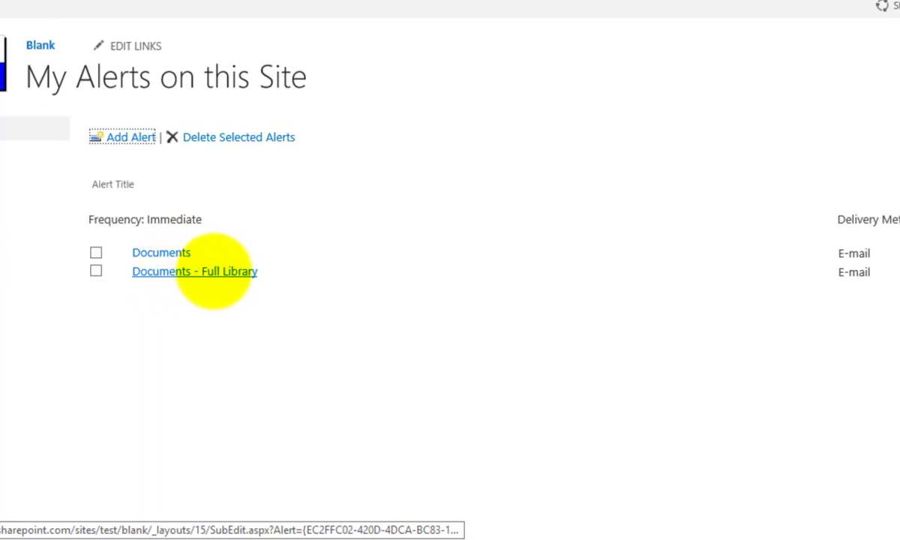
{"action": "left_click", "coordinate": [95, 252]}
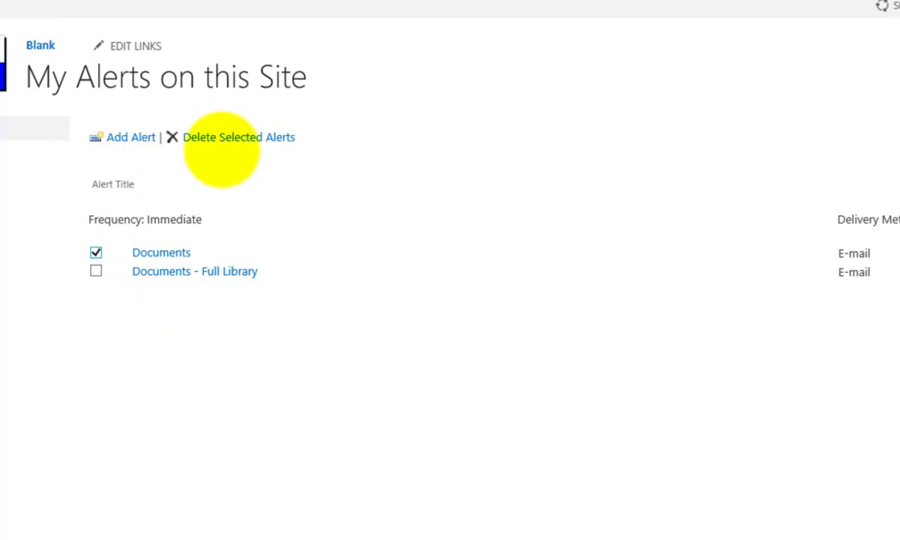
{"action": "left_click", "coordinate": [221, 137]}
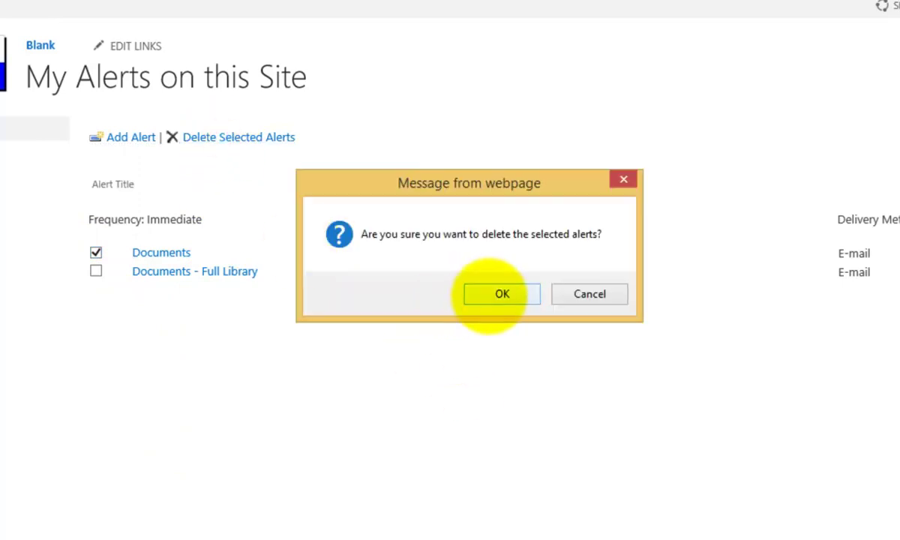
{"action": "left_click", "coordinate": [487, 295]}
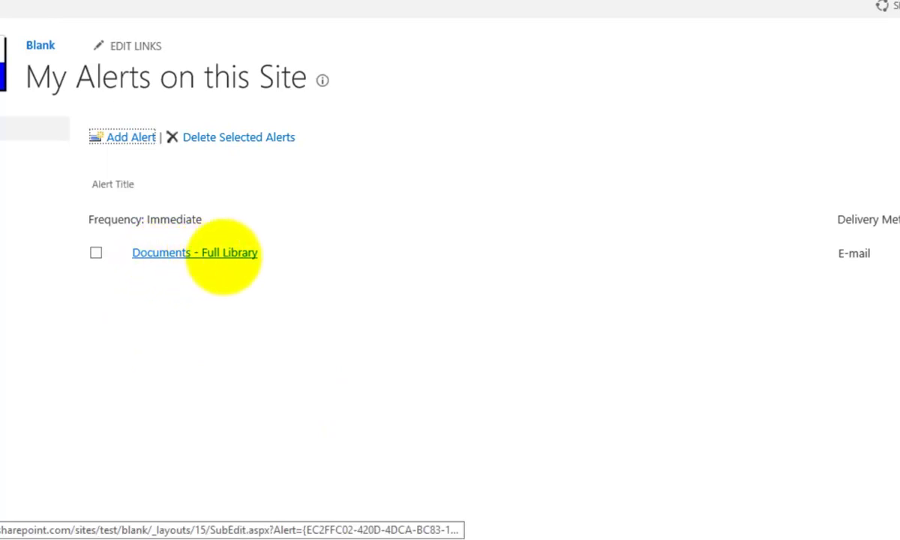
Review the settings of the "Documents - Full Library" alert and return to the Documents library.
{"action": "left_click", "coordinate": [232, 253]}
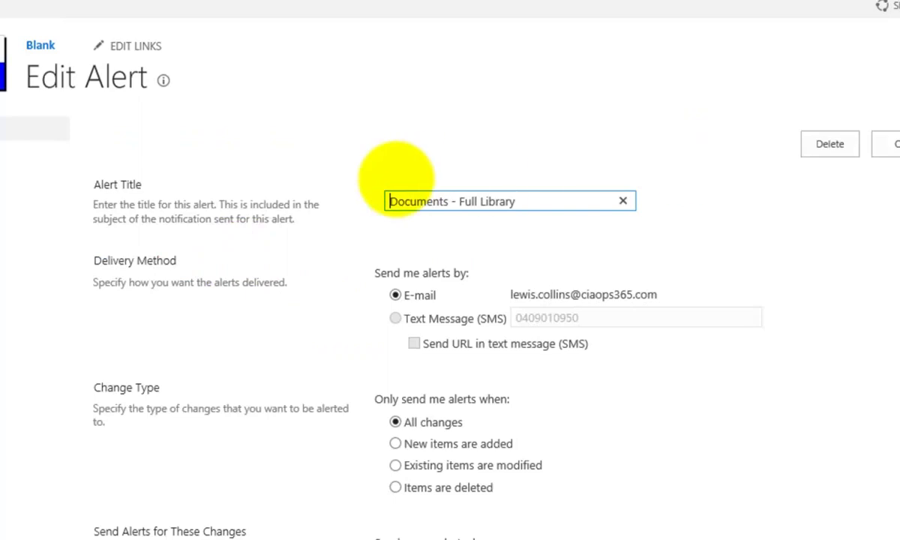
{"action": "scroll", "coordinate": [450, 300], "scroll_direction": "down", "scroll_amount": 5}
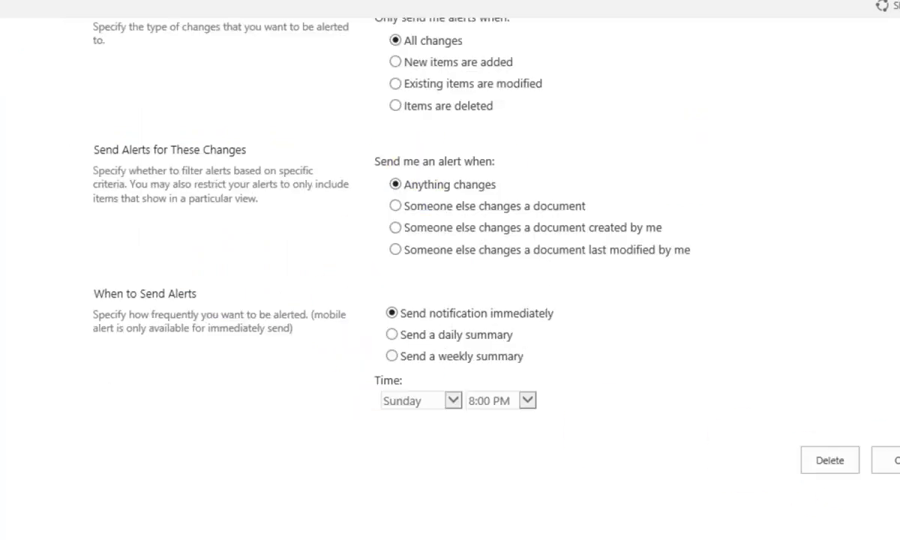
{"action": "left_click", "coordinate": [893, 460]}
{"action": "scroll", "coordinate": [780, 215], "scroll_direction": "up", "scroll_amount": 5}
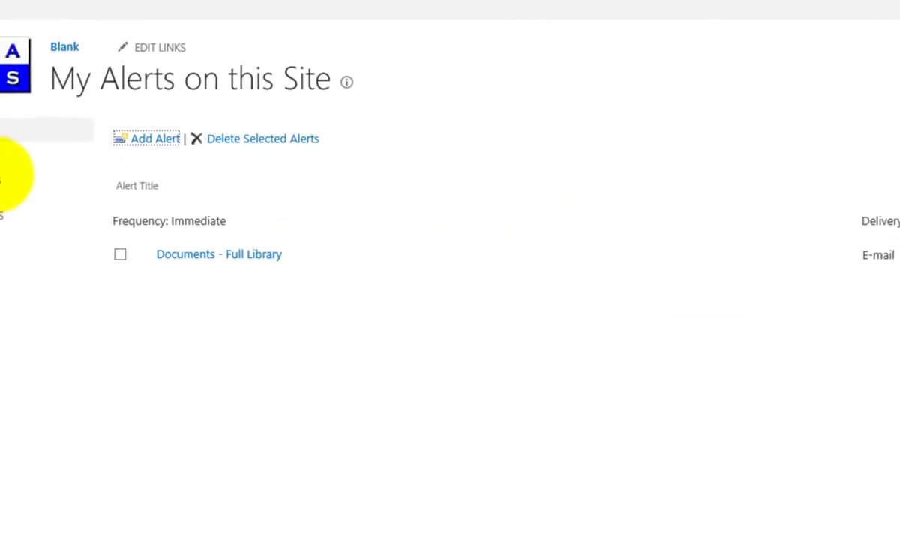
{"action": "left_click", "coordinate": [43, 159]}
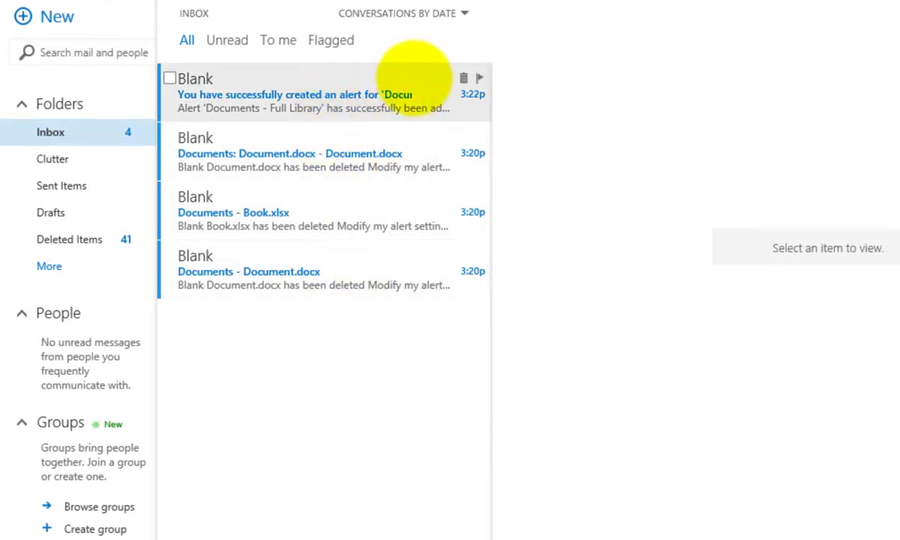
In the Outlook inbox, read the e-mail about the newly created alert and delete all the alert messages from the Blank site.
{"action": "left_click", "coordinate": [410, 81]}
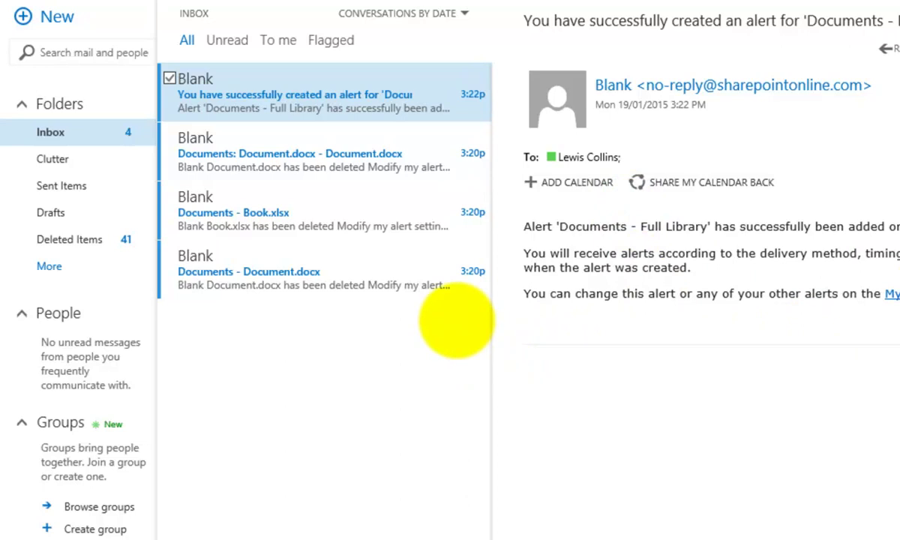
{"action": "mouse_move", "coordinate": [402, 74]}
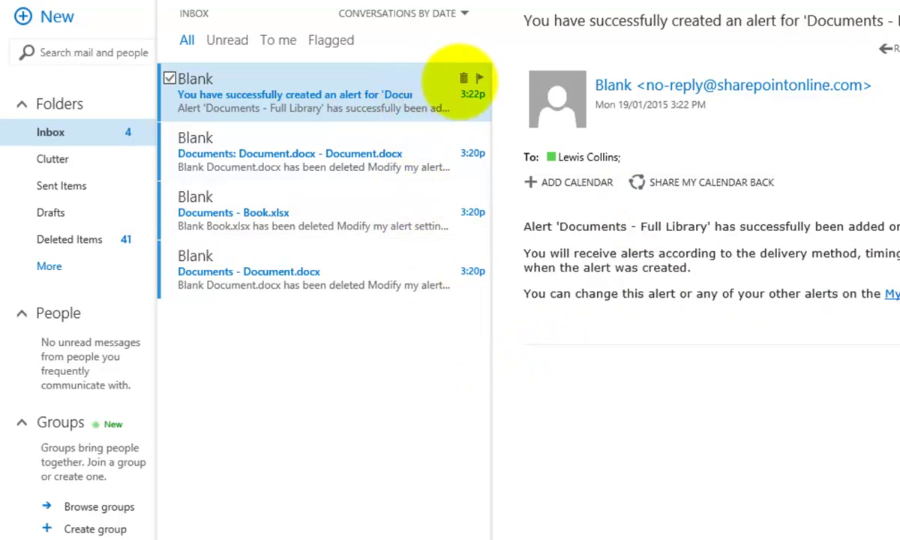
{"action": "left_click", "coordinate": [463, 78]}
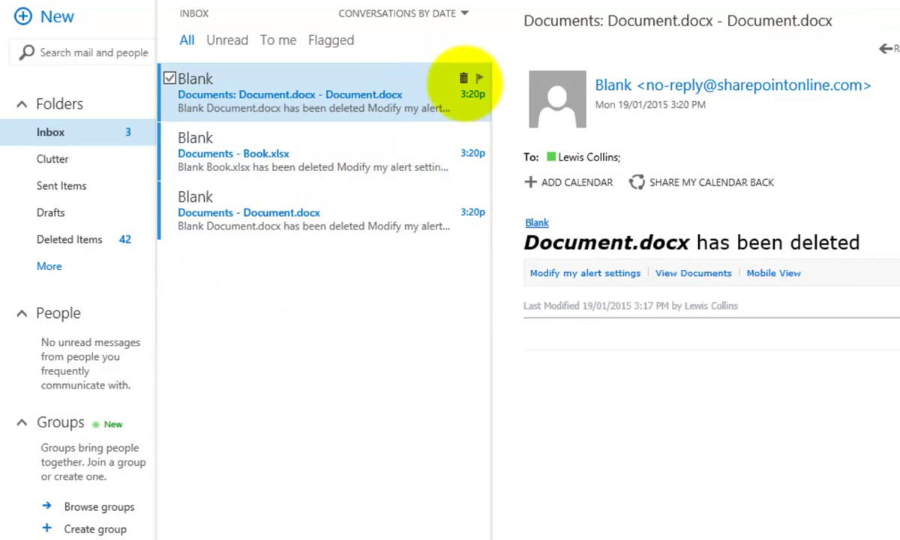
{"action": "left_click", "coordinate": [463, 78]}
{"action": "left_click", "coordinate": [462, 78]}
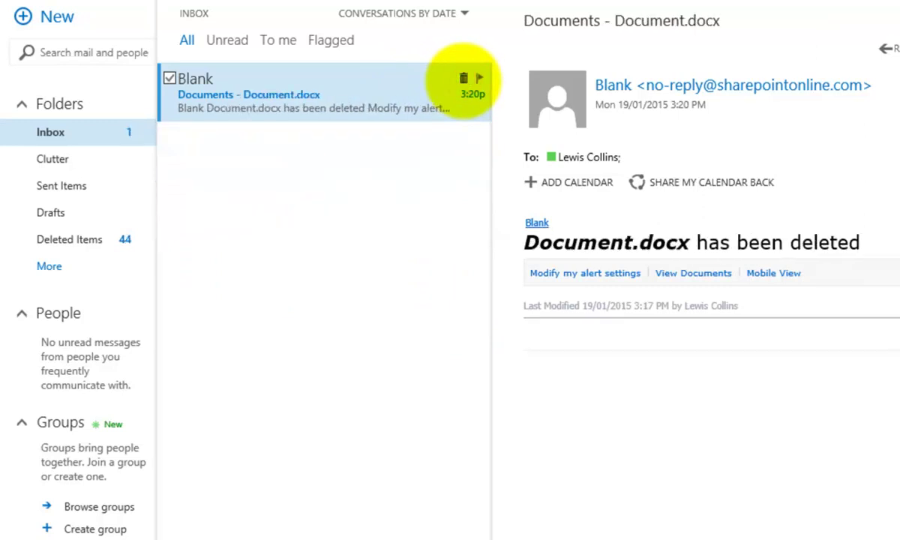
{"action": "left_click", "coordinate": [462, 78]}
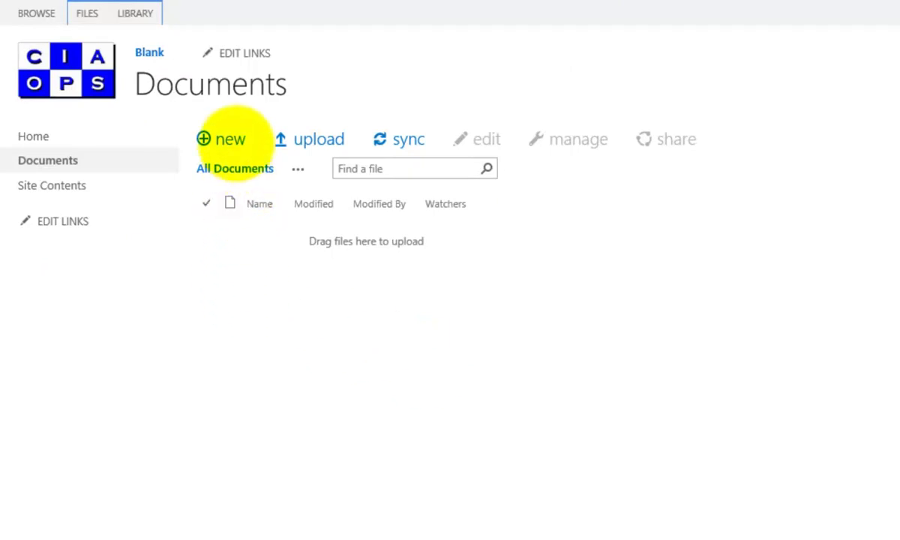
In the SharePoint Documents library, create a Word document containing "Edit one." and return to the library.
{"action": "left_click", "coordinate": [234, 140]}
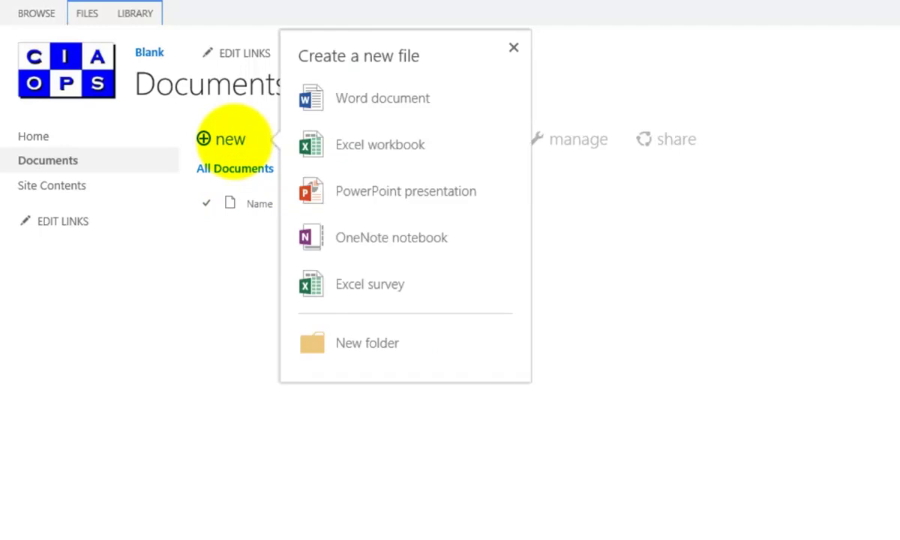
{"action": "left_click", "coordinate": [382, 98]}
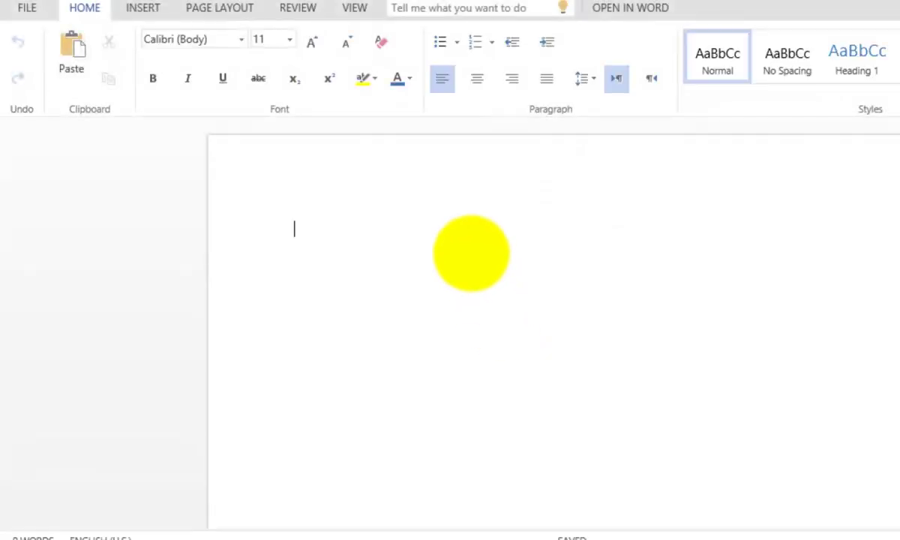
{"action": "type", "text": "Edit one."}
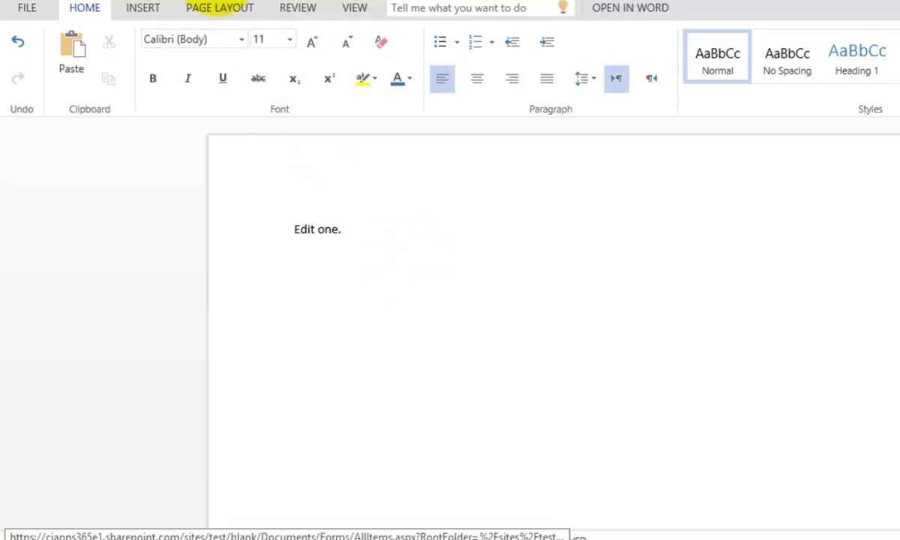
{"action": "left_click", "coordinate": [219, 4]}
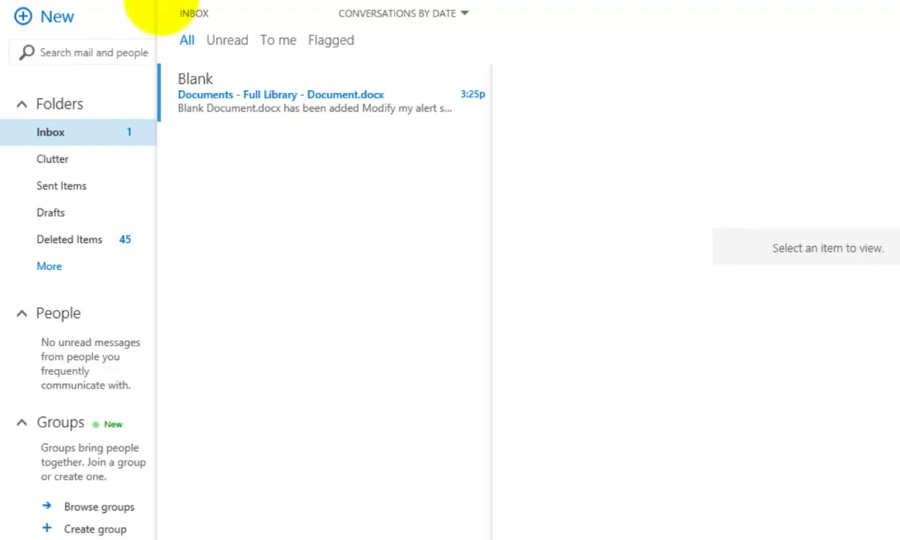
In the Outlook inbox, read the alert e-mail about the added Document.docx and delete it.
{"action": "left_click", "coordinate": [329, 108]}
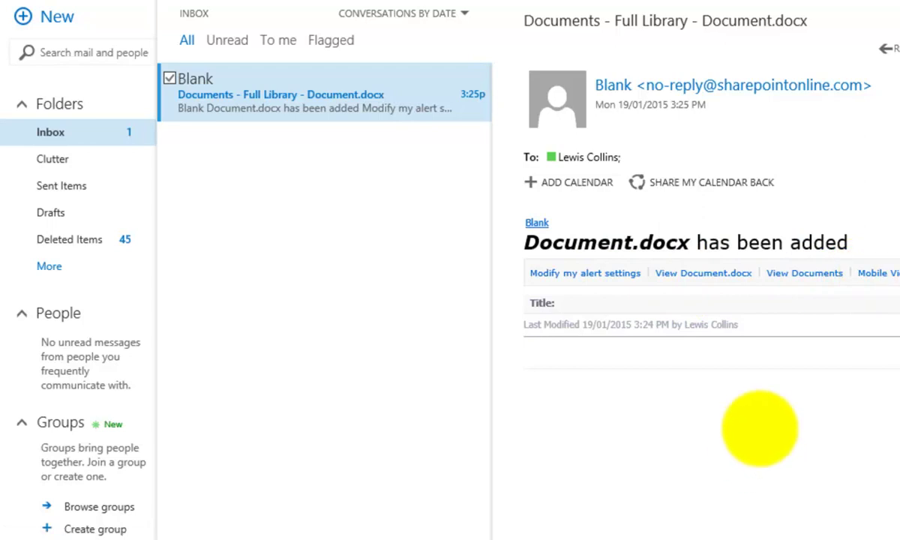
{"action": "mouse_move", "coordinate": [410, 101]}
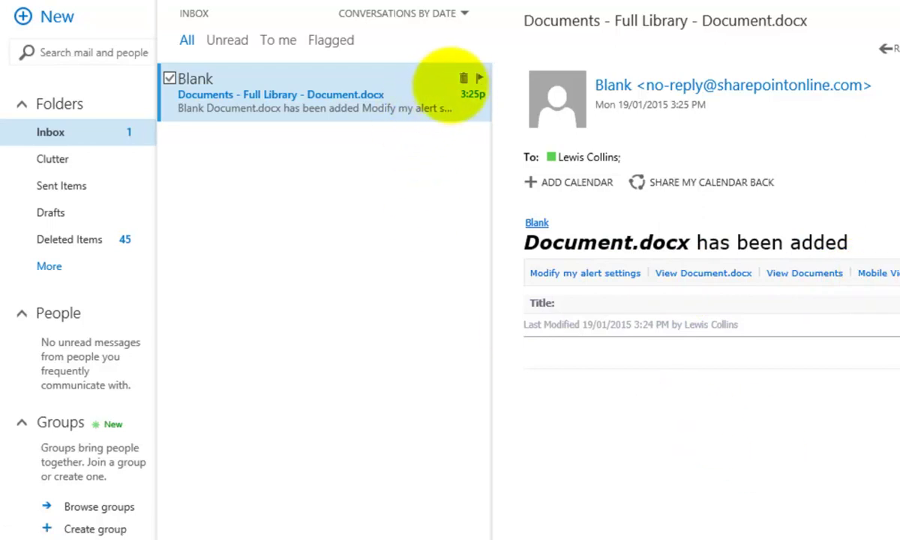
{"action": "left_click", "coordinate": [464, 78]}
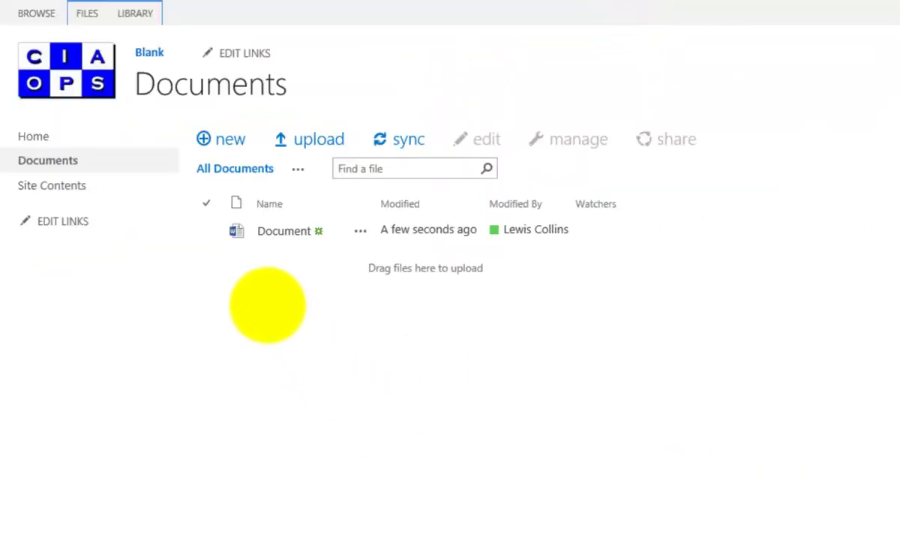
From the SharePoint library, open Document for editing in Word Online and add a second line reading "Edit two.".
{"action": "left_click", "coordinate": [293, 231]}
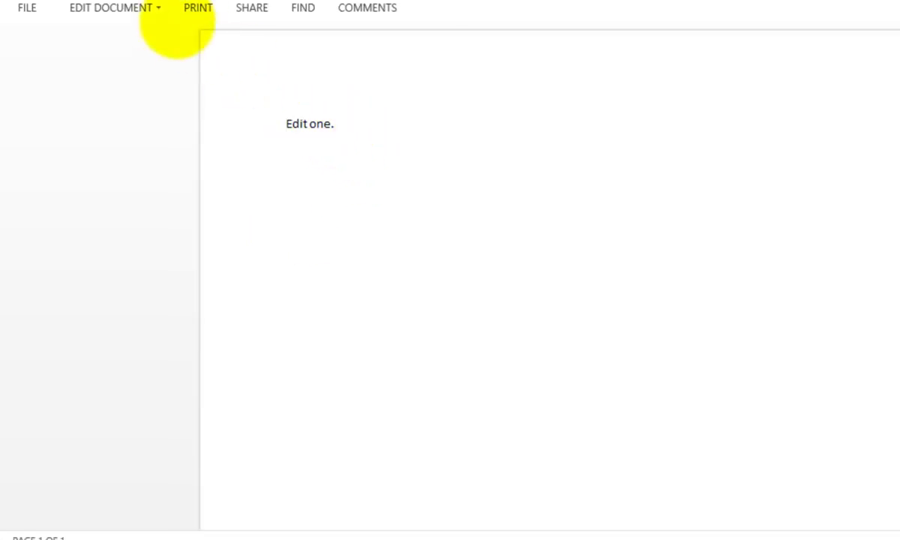
{"action": "left_click", "coordinate": [158, 9]}
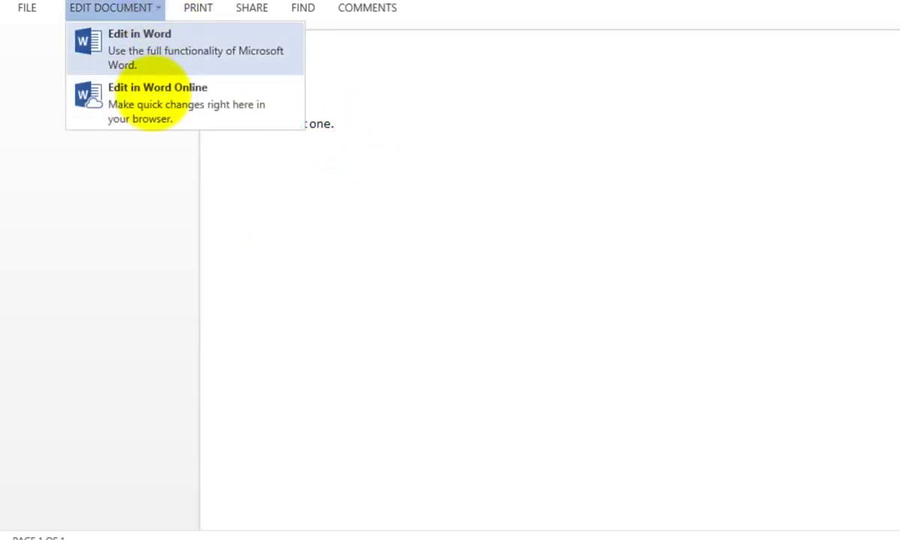
{"action": "left_click", "coordinate": [153, 91]}
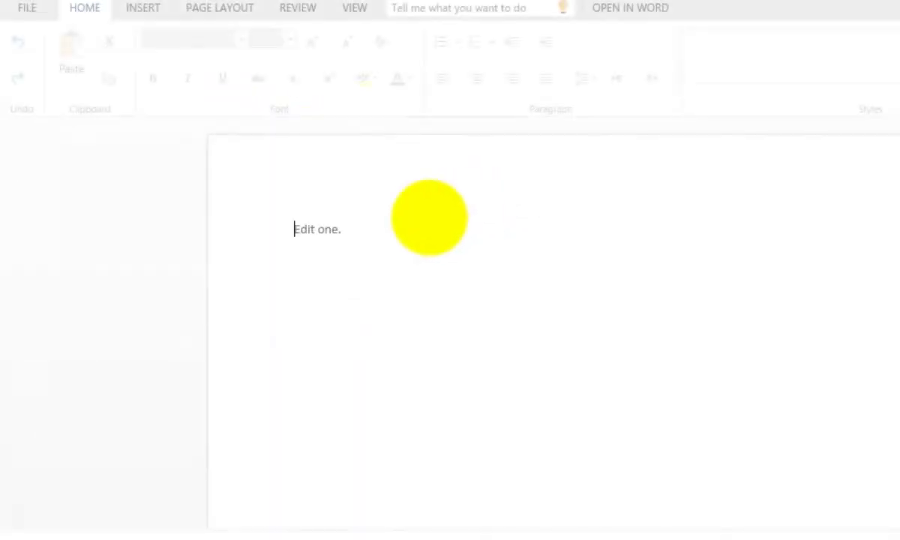
{"action": "left_click", "coordinate": [355, 229]}
{"action": "key", "text": "Return"}
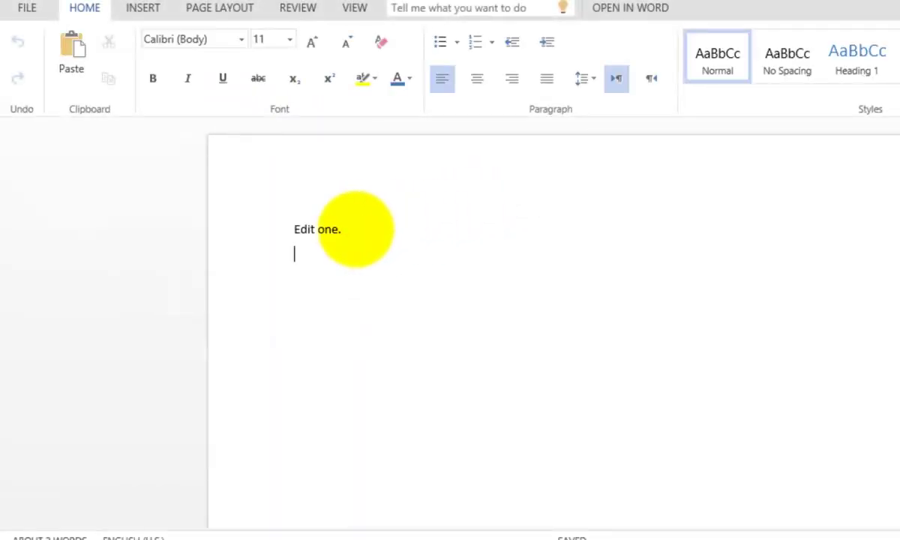
{"action": "type", "text": "Edit two."}
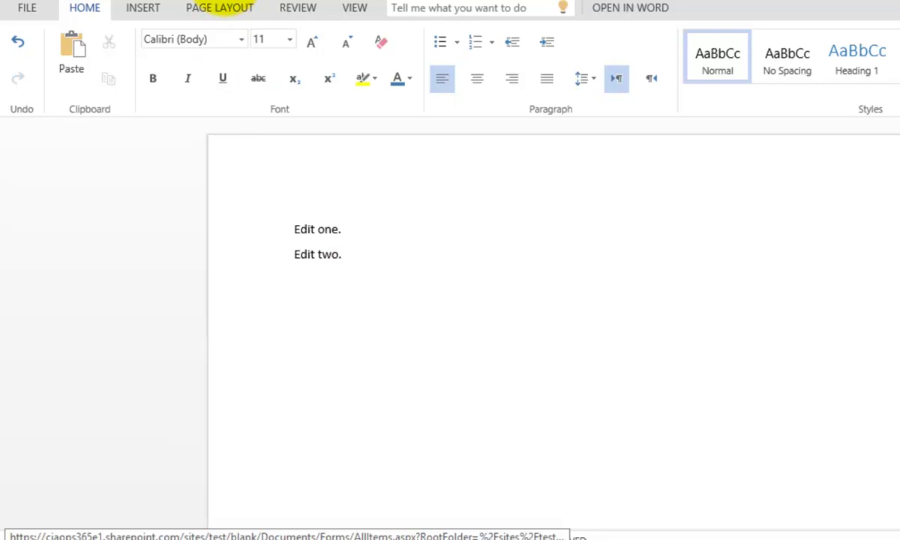
Return to the library, switch to the Outlook inbox, read the alert e-mail about the changed Document.docx and delete it.
{"action": "left_click", "coordinate": [219, 7]}
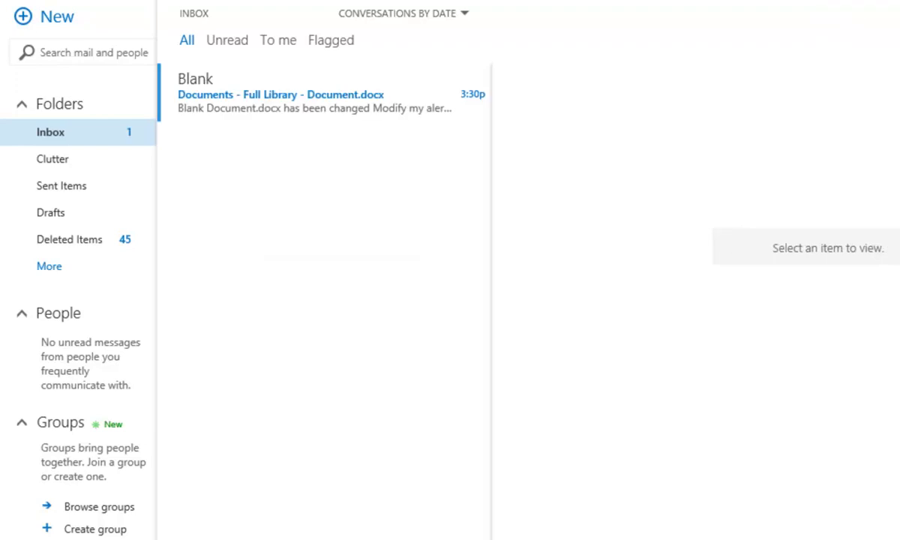
{"action": "left_click", "coordinate": [277, 105]}
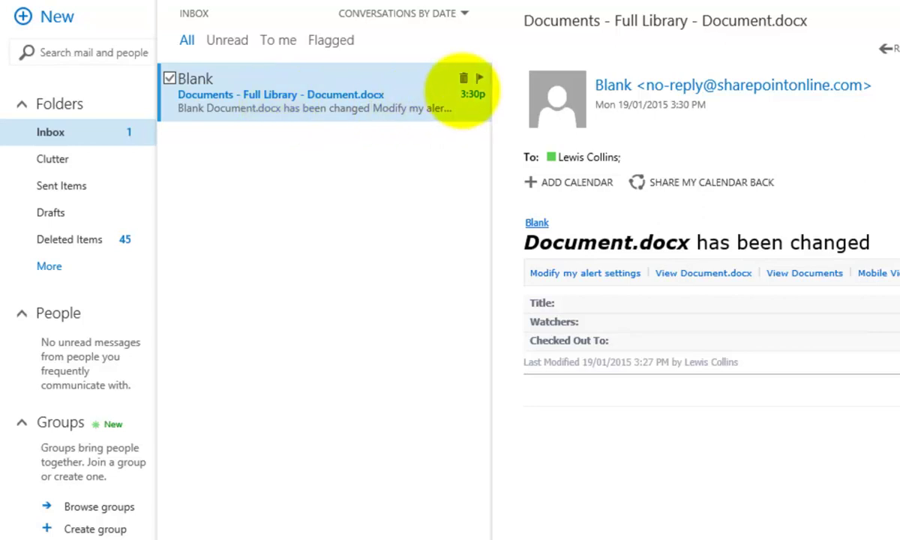
{"action": "left_click", "coordinate": [463, 78]}
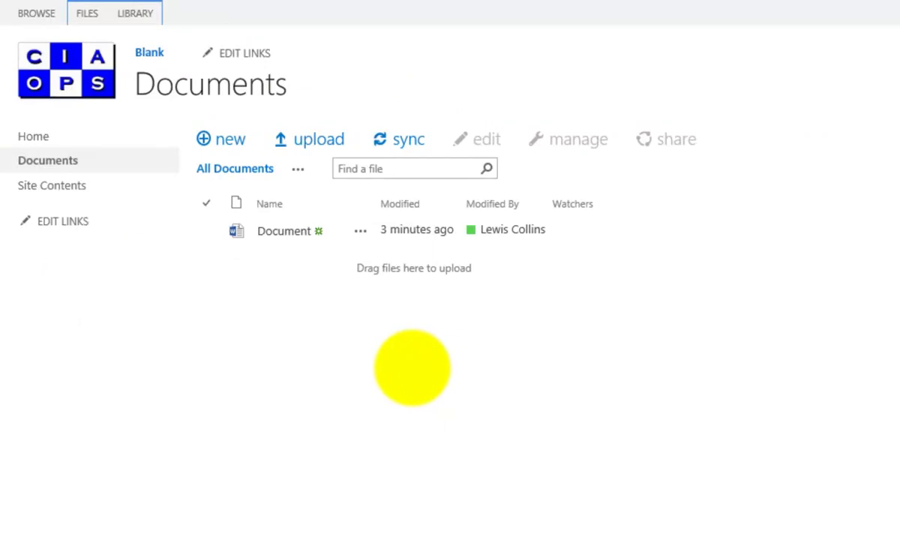
In the SharePoint Documents library, review the settings for a new alert on the whole library and close them without saving.
{"action": "left_click", "coordinate": [144, 16]}
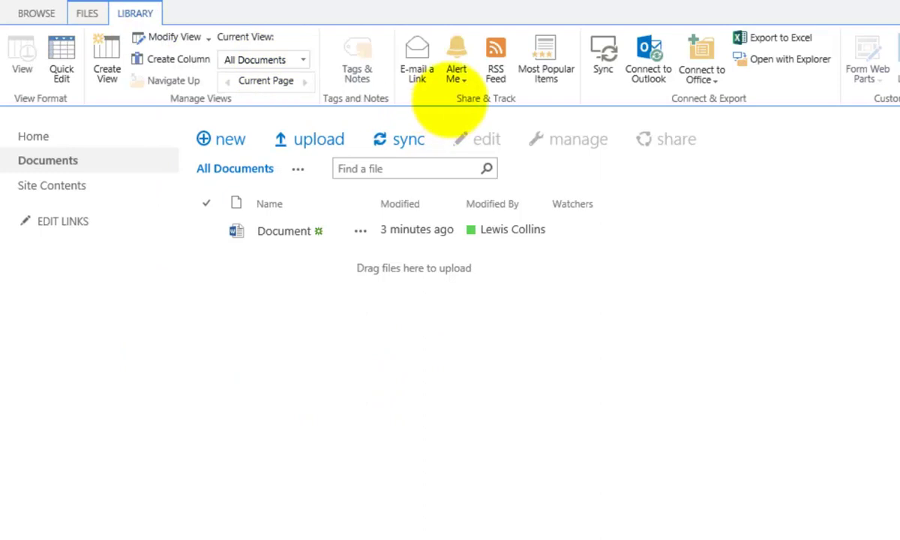
{"action": "left_click", "coordinate": [457, 75]}
{"action": "left_click", "coordinate": [476, 105]}
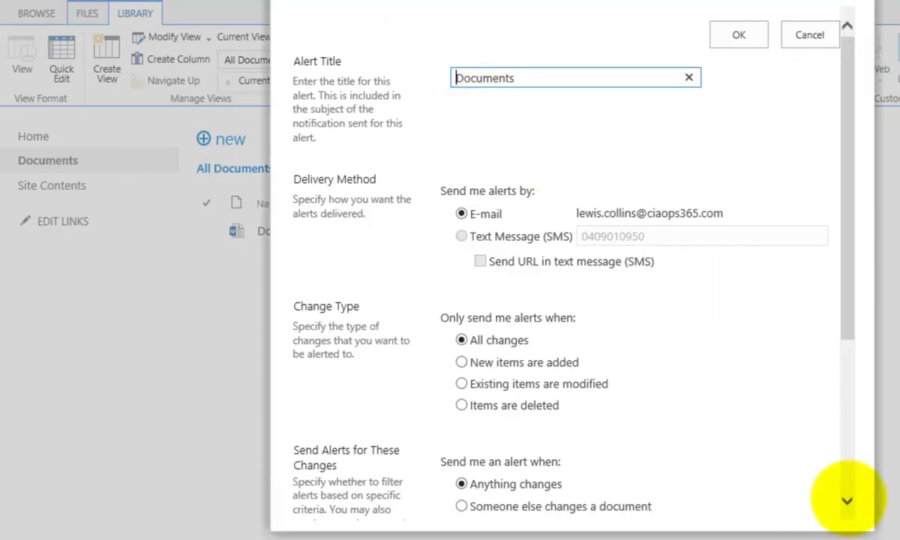
{"action": "scroll", "coordinate": [846, 500], "scroll_direction": "down", "scroll_amount": 3}
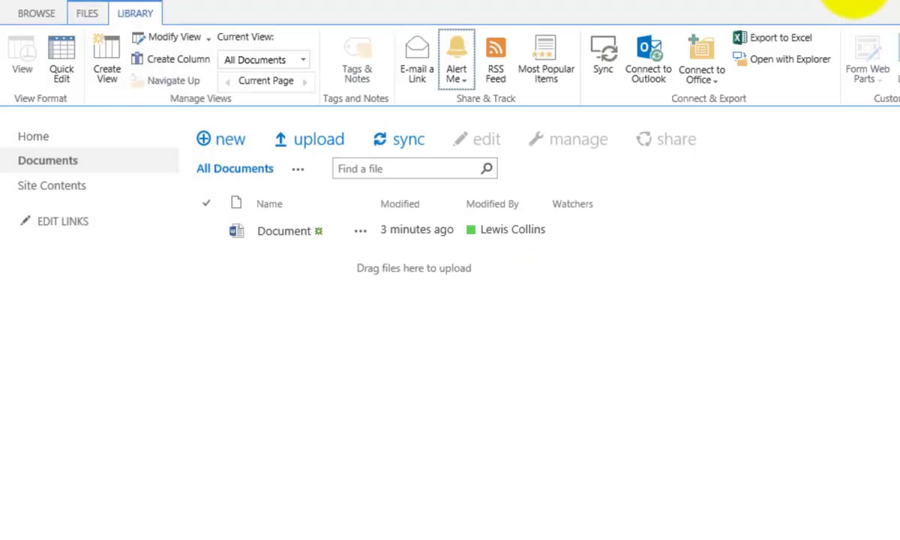
{"action": "left_click", "coordinate": [881, 2]}
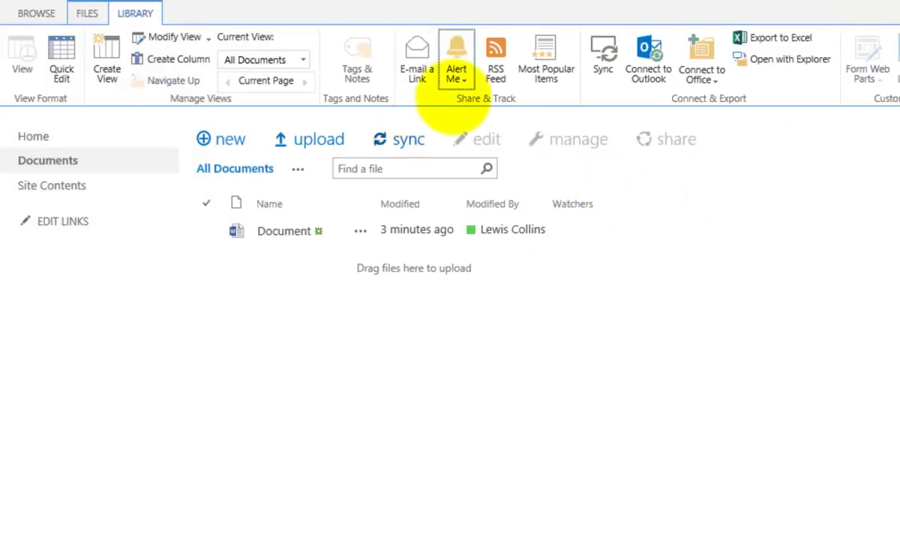
Delete the "Documents - Full Library" alert from the list of own alerts on this site.
{"action": "left_click", "coordinate": [453, 74]}
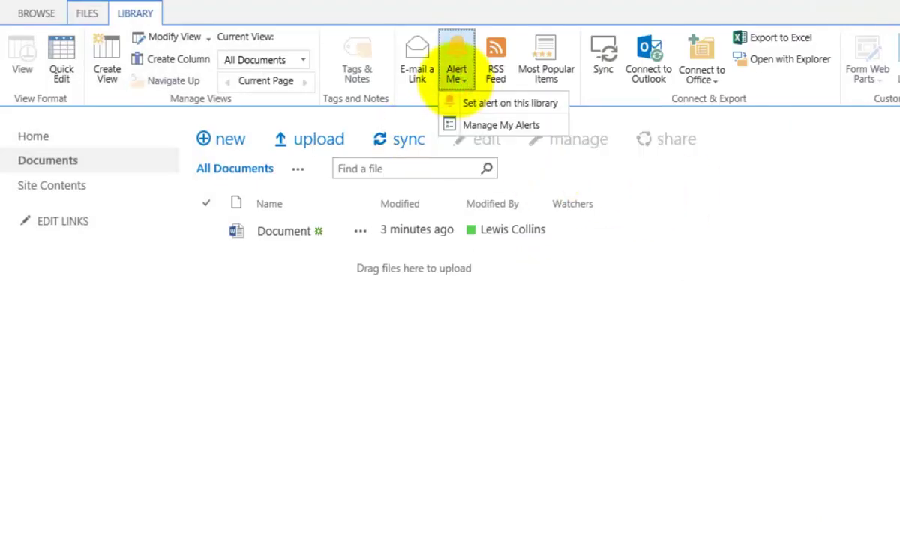
{"action": "left_click", "coordinate": [512, 127]}
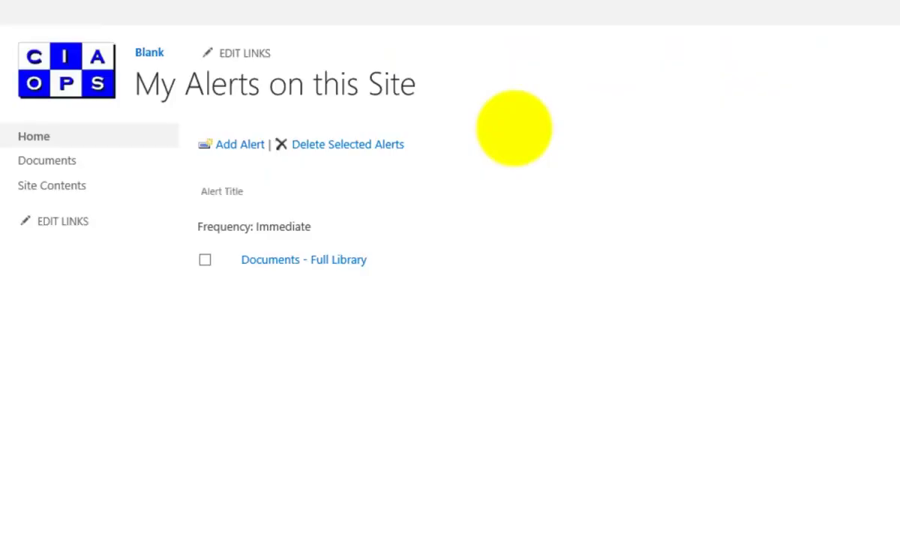
{"action": "left_click", "coordinate": [205, 259]}
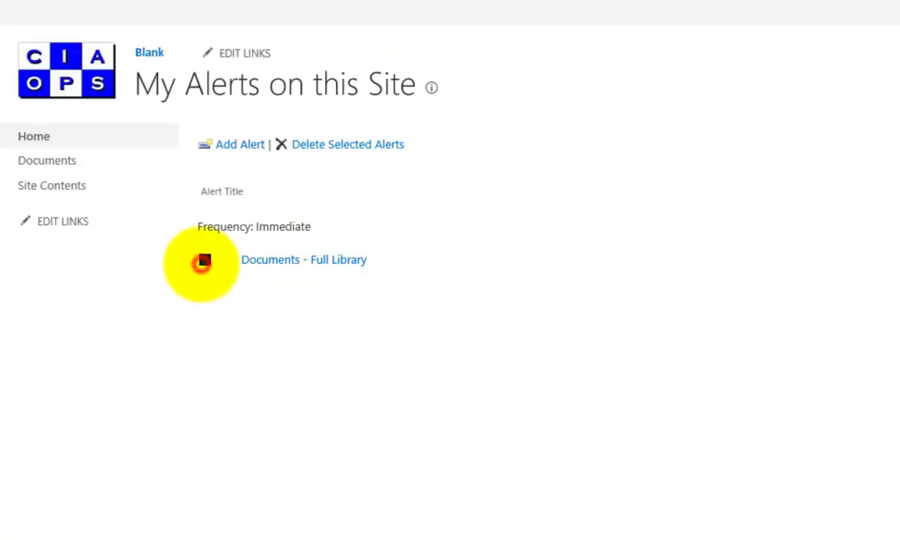
{"action": "left_click", "coordinate": [341, 144]}
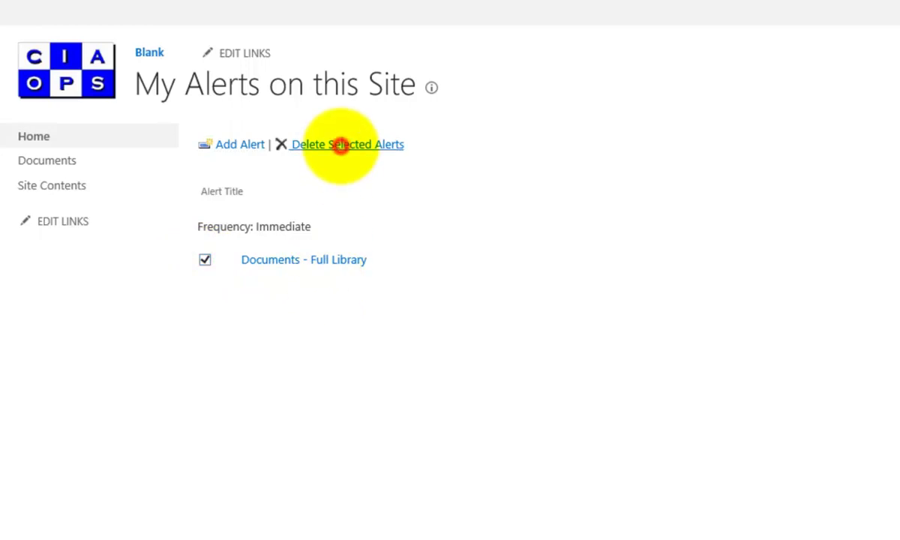
{"action": "left_click", "coordinate": [591, 298]}
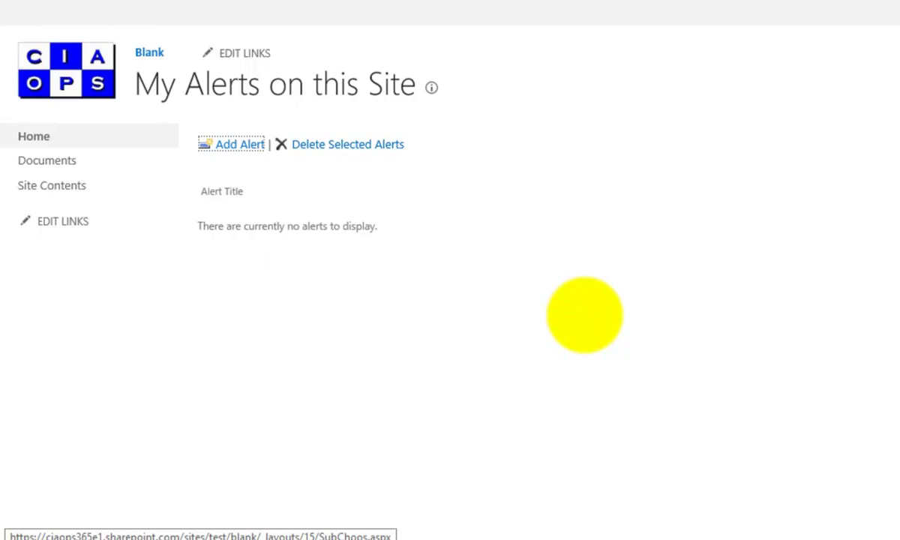
Create an Excel workbook in the Documents library and enter "hello world" in cell A1.
{"action": "left_click", "coordinate": [66, 159]}
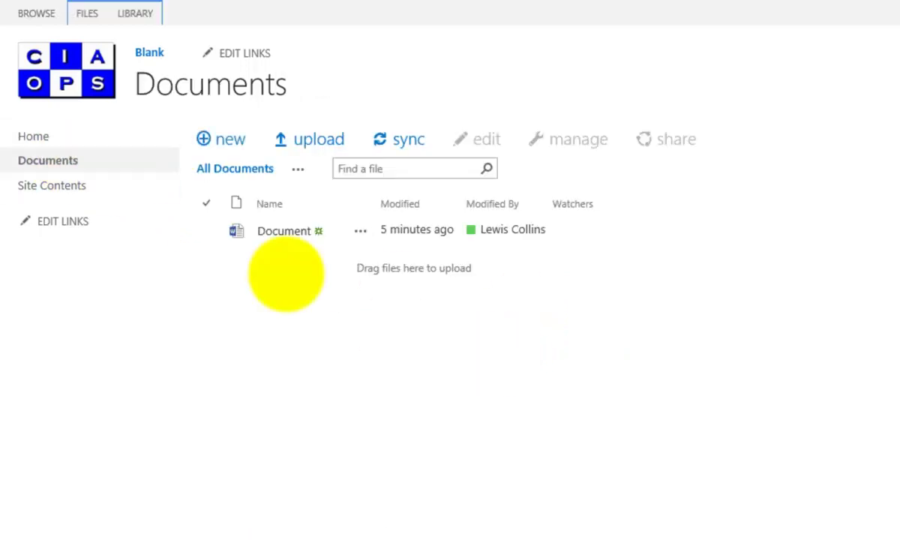
{"action": "left_click", "coordinate": [228, 137]}
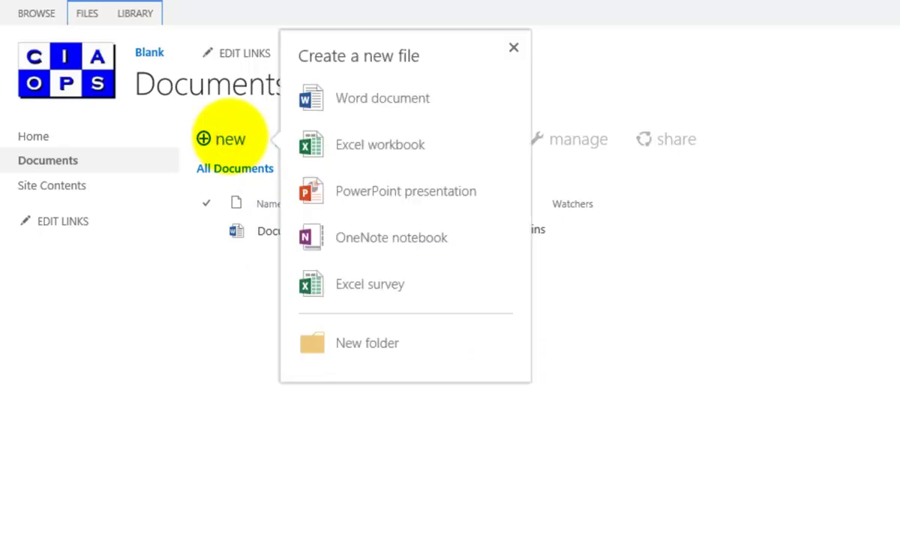
{"action": "left_click", "coordinate": [351, 147]}
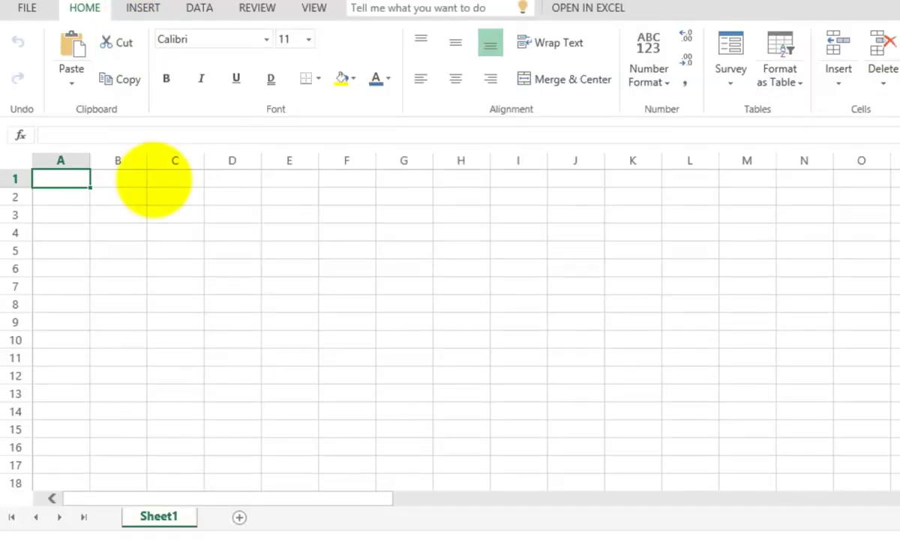
{"action": "type", "text": "hello wo"}
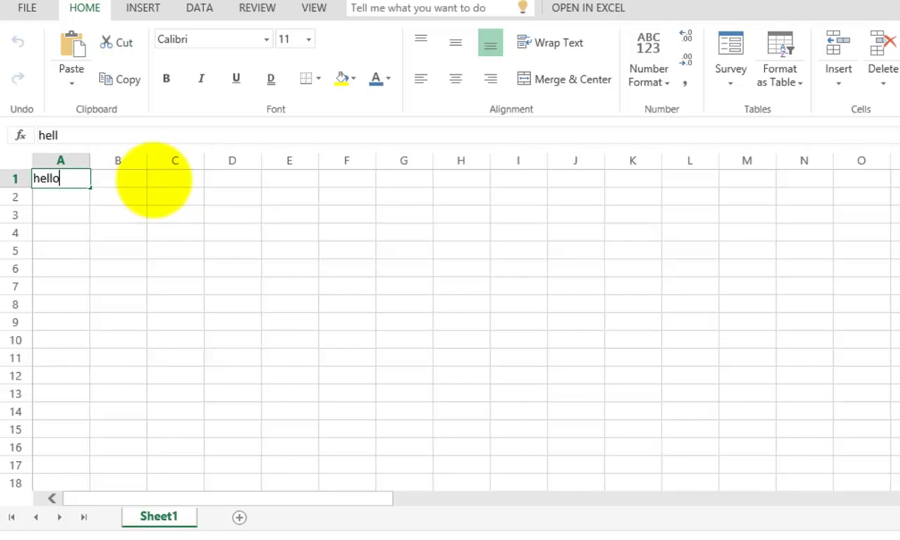
{"action": "type", "text": "rld"}
{"action": "key", "text": "Return"}
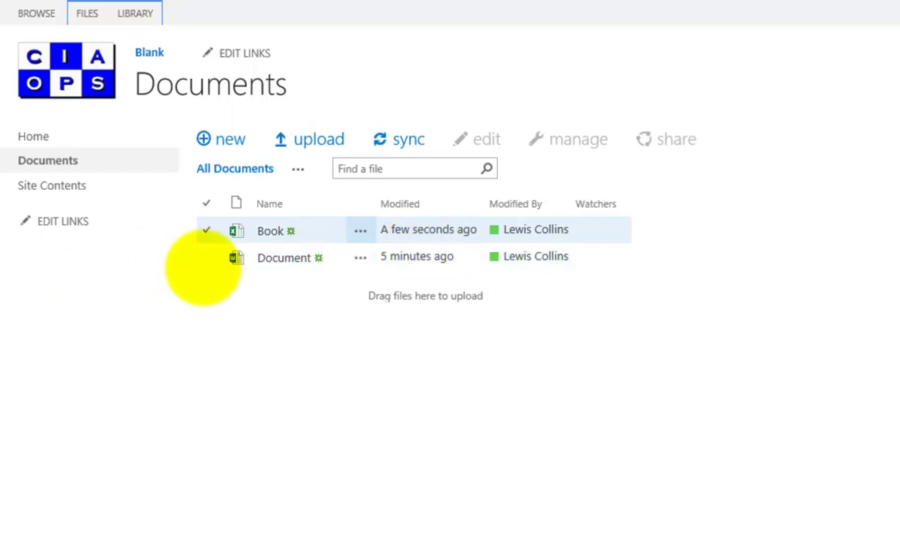
Set an e-mail alert on only the Book workbook, sent immediately when anything changes, with the title "Documents: Book.xlsx".
{"action": "left_click", "coordinate": [204, 258]}
{"action": "left_click", "coordinate": [205, 230]}
{"action": "left_click", "coordinate": [201, 249]}
{"action": "left_click", "coordinate": [201, 250]}
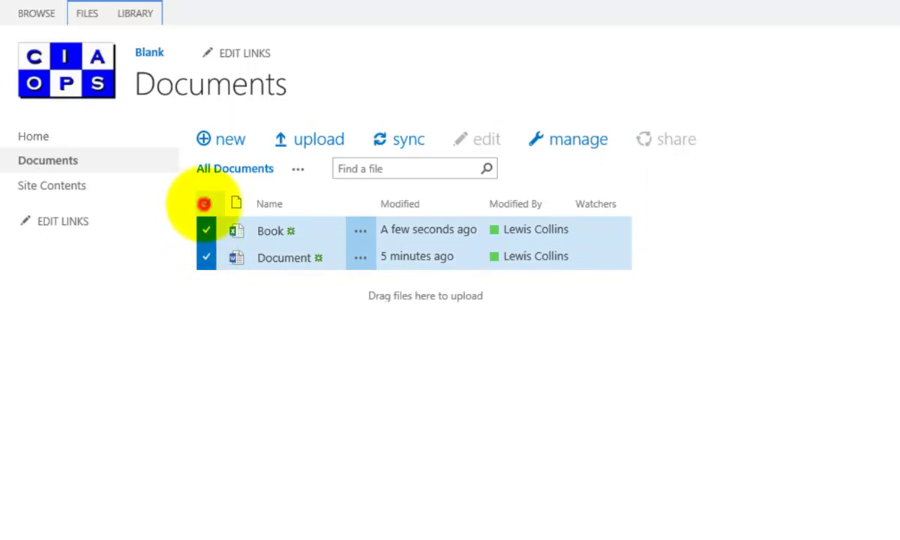
{"action": "left_click", "coordinate": [204, 202]}
{"action": "left_click", "coordinate": [206, 230]}
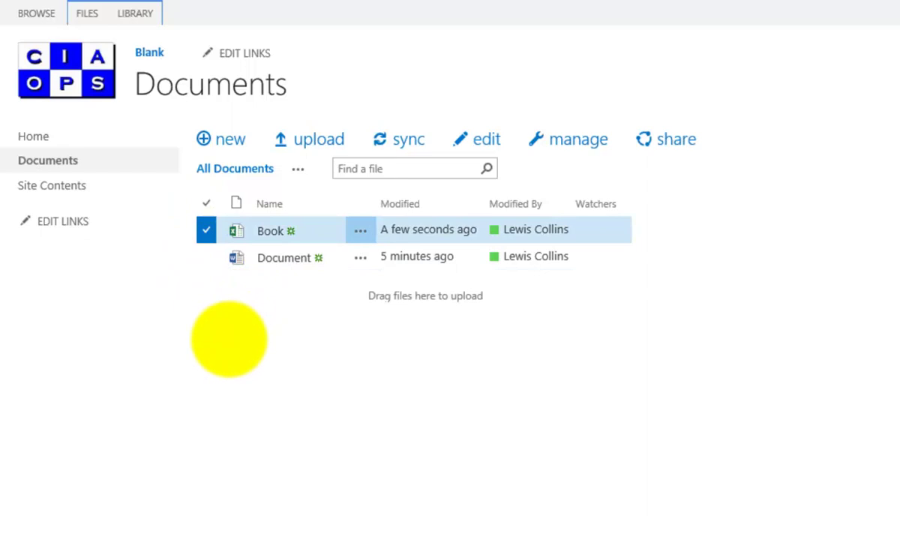
{"action": "left_click", "coordinate": [87, 14]}
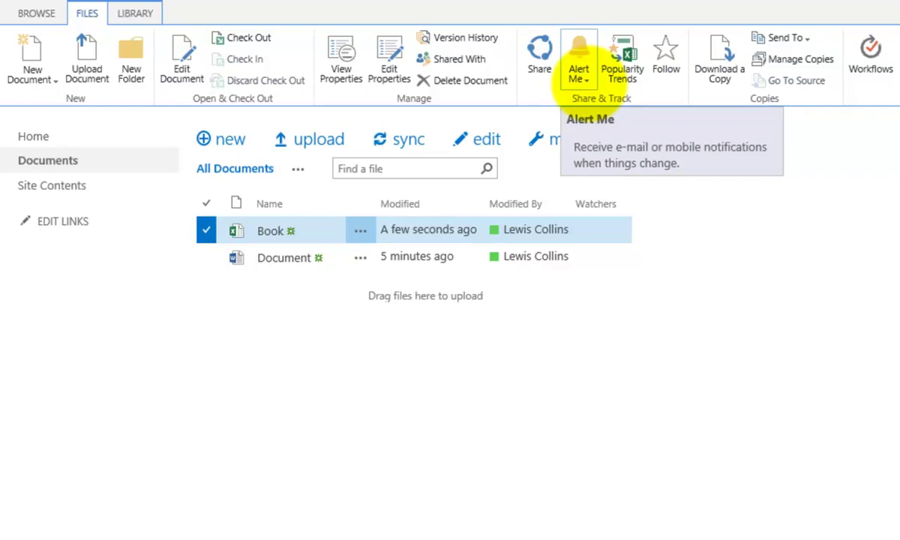
{"action": "left_click", "coordinate": [588, 82]}
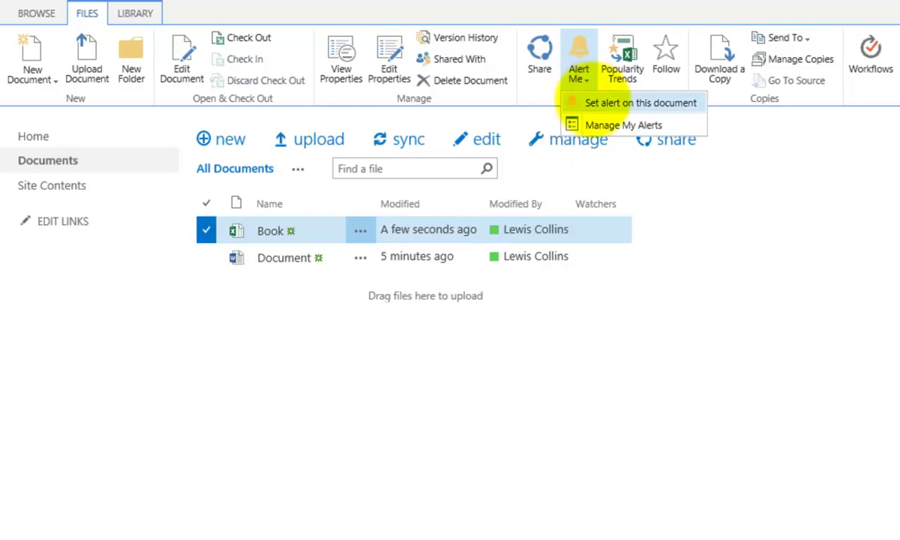
{"action": "left_click", "coordinate": [592, 104]}
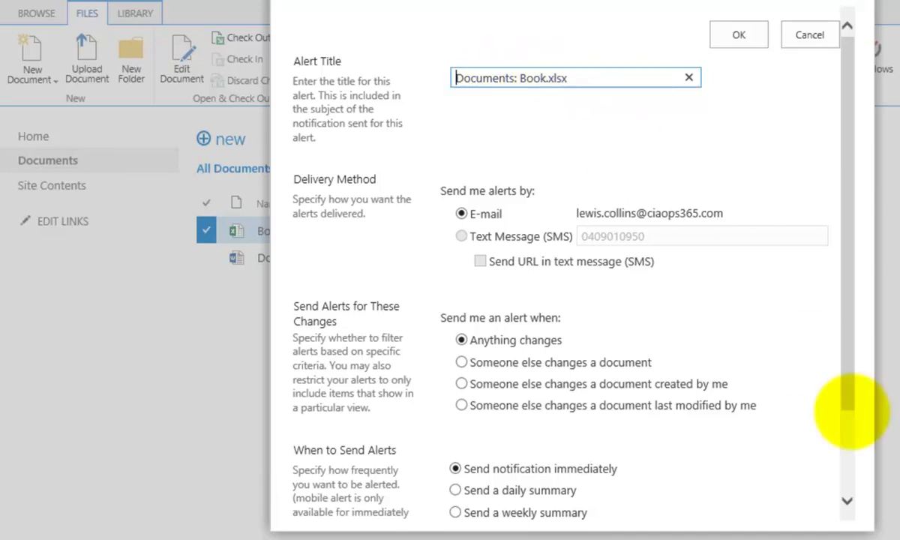
{"action": "scroll", "coordinate": [847, 453], "scroll_direction": "down", "scroll_amount": 3}
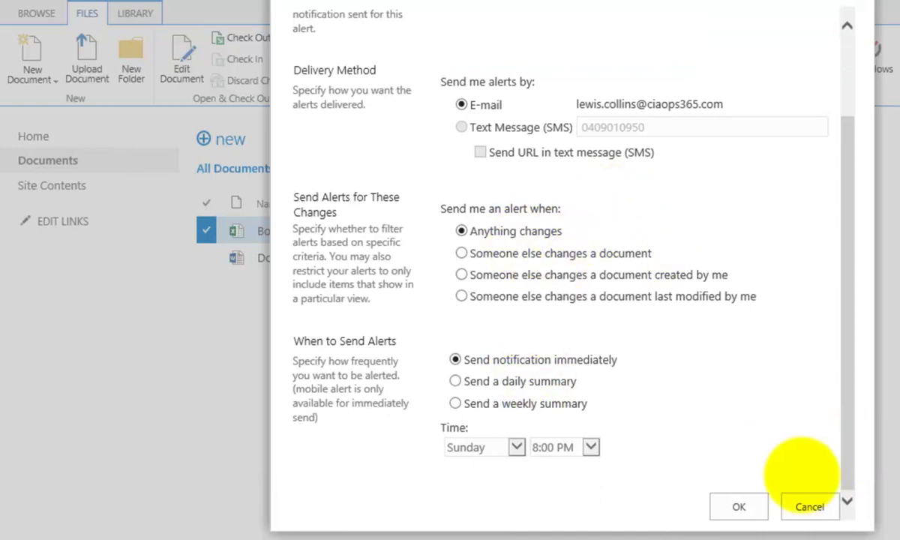
{"action": "left_click", "coordinate": [738, 506]}
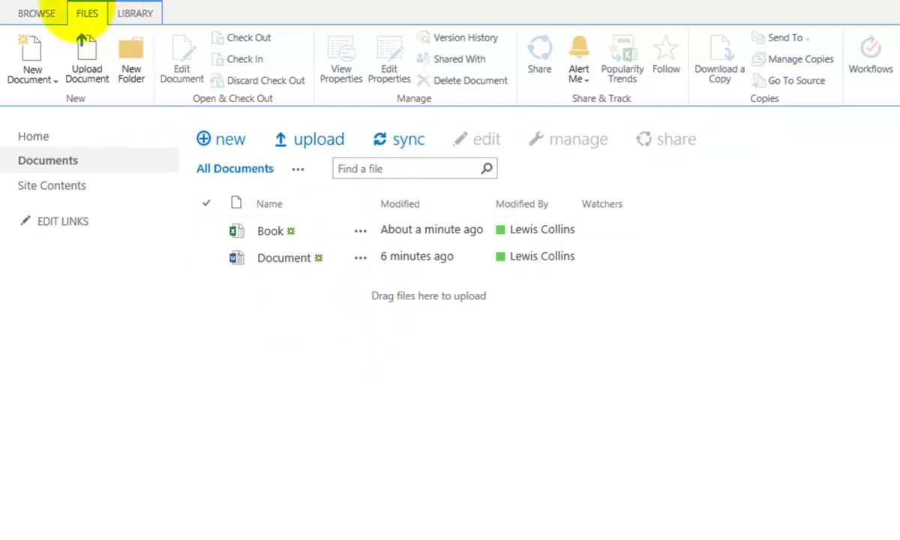
In the Outlook inbox, read the e-mail about the newly created alert for Book.xlsx.
{"action": "left_click", "coordinate": [48, 13]}
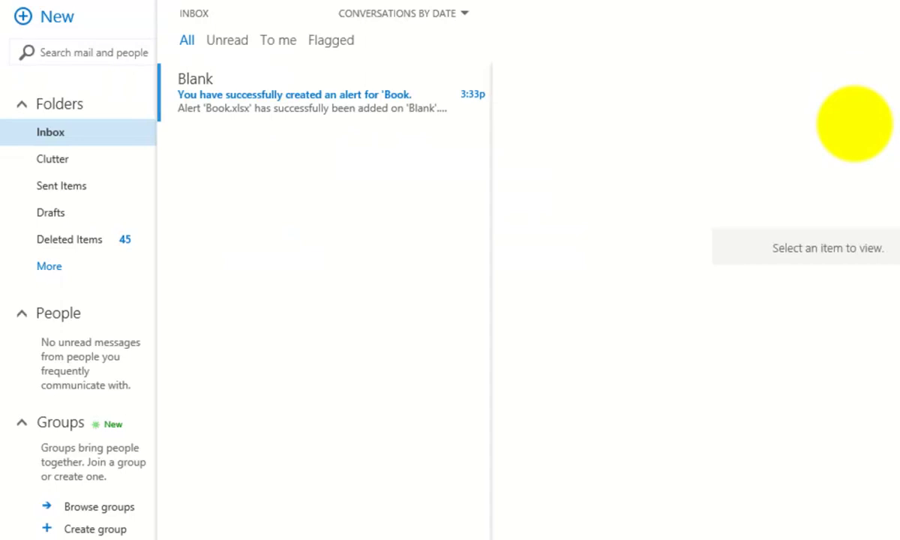
{"action": "left_click", "coordinate": [298, 100]}
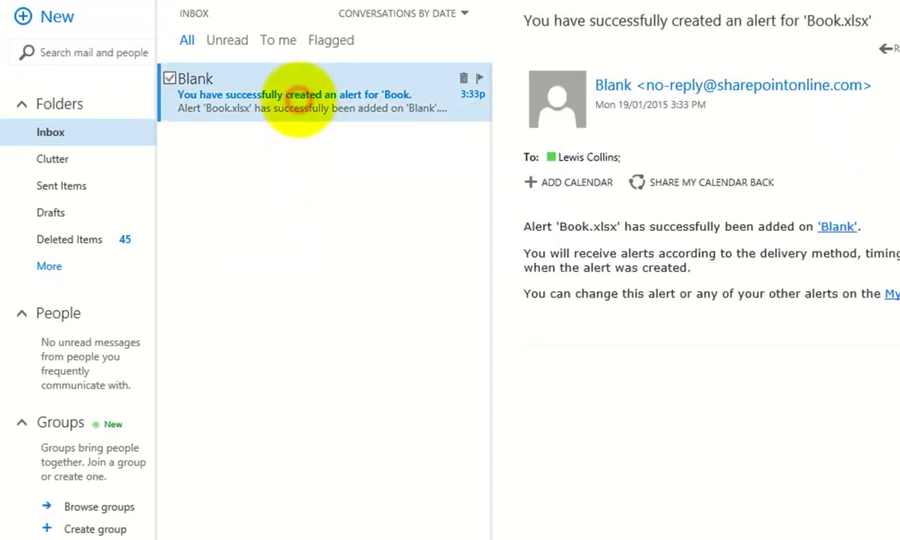
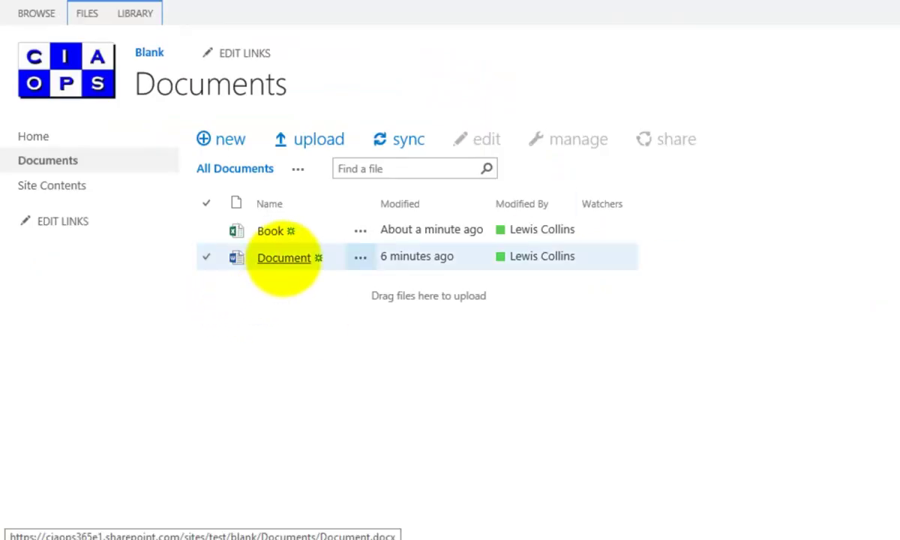
From the SharePoint library, edit Document in Word Online, add a third line reading "Edit three." and return to the library.
{"action": "left_click", "coordinate": [284, 258]}
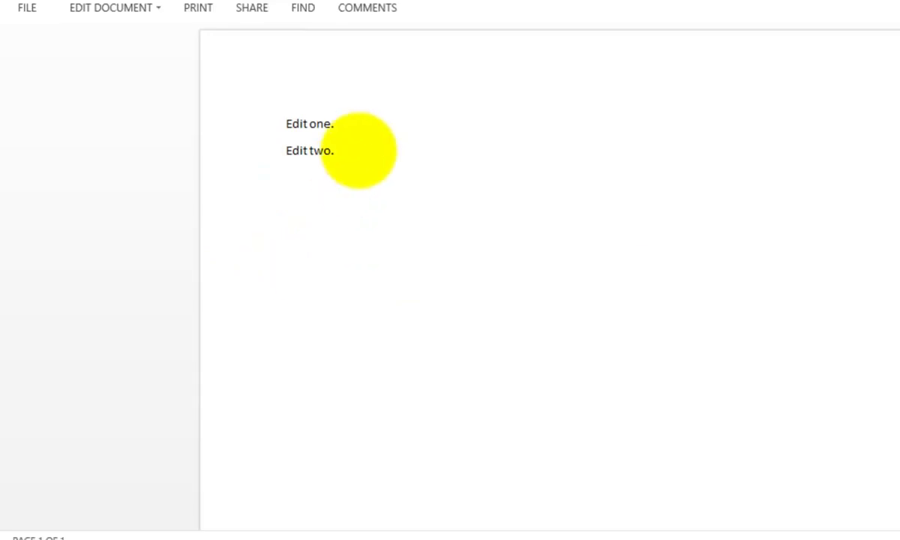
{"action": "left_click", "coordinate": [152, 8]}
{"action": "left_click", "coordinate": [157, 97]}
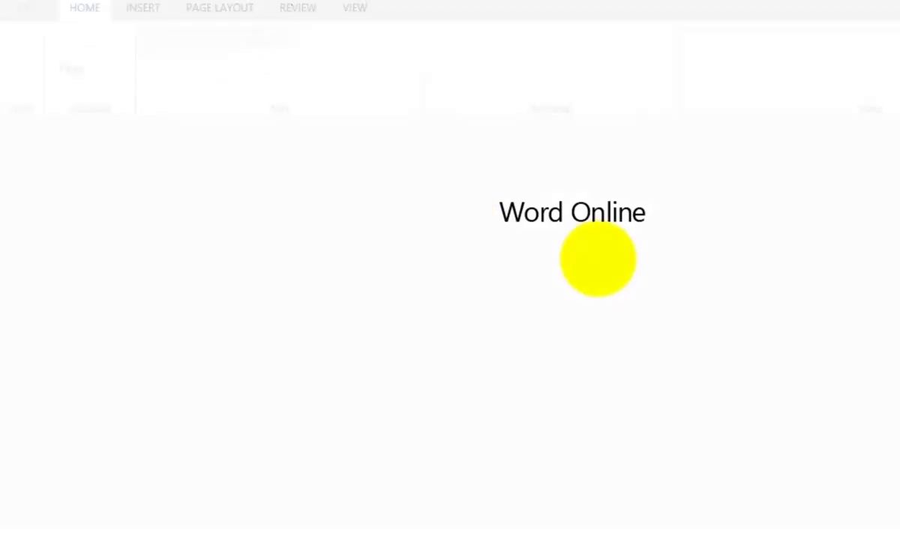
{"action": "left_click", "coordinate": [364, 255]}
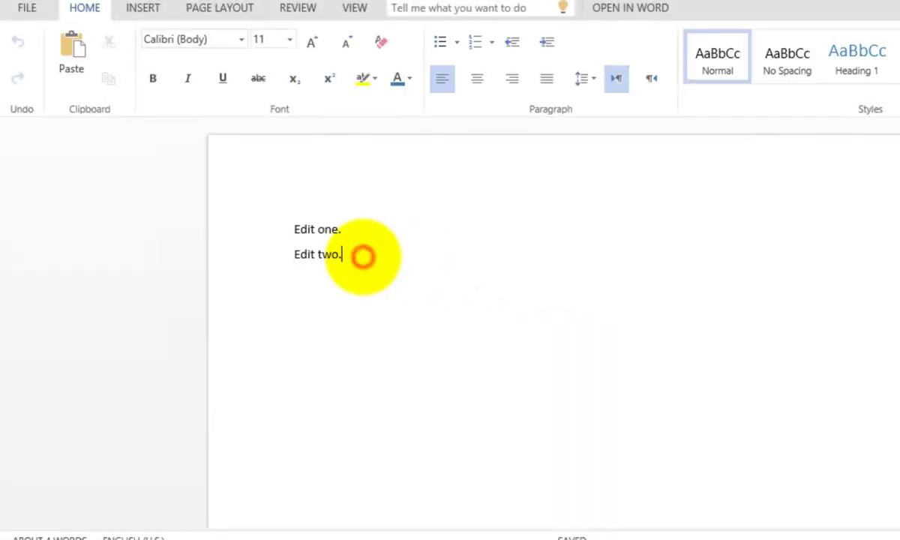
{"action": "key", "text": "Return"}
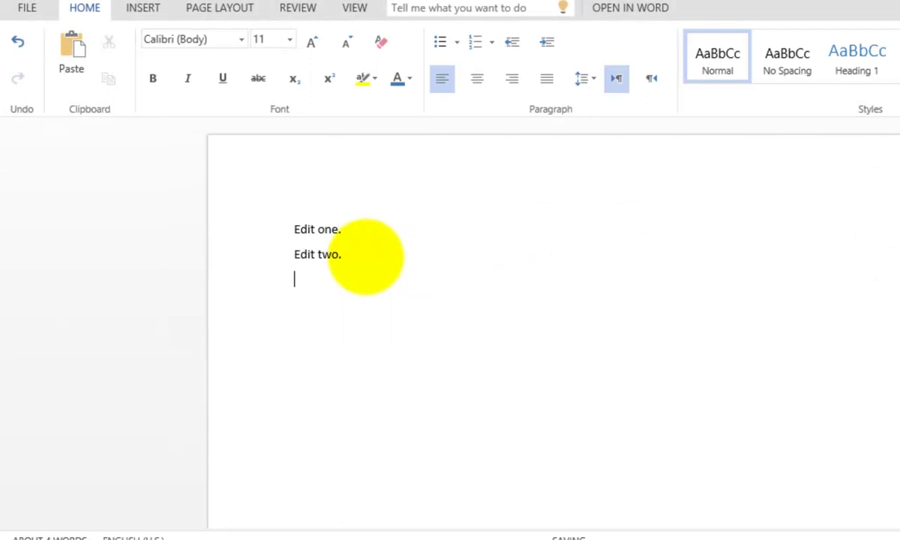
{"action": "type", "text": "Edit three."}
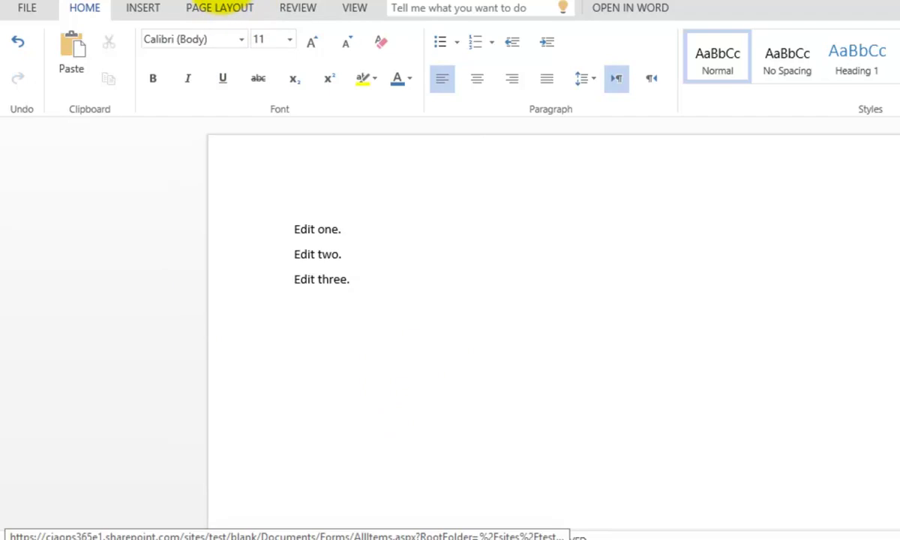
{"action": "left_click", "coordinate": [220, 6]}
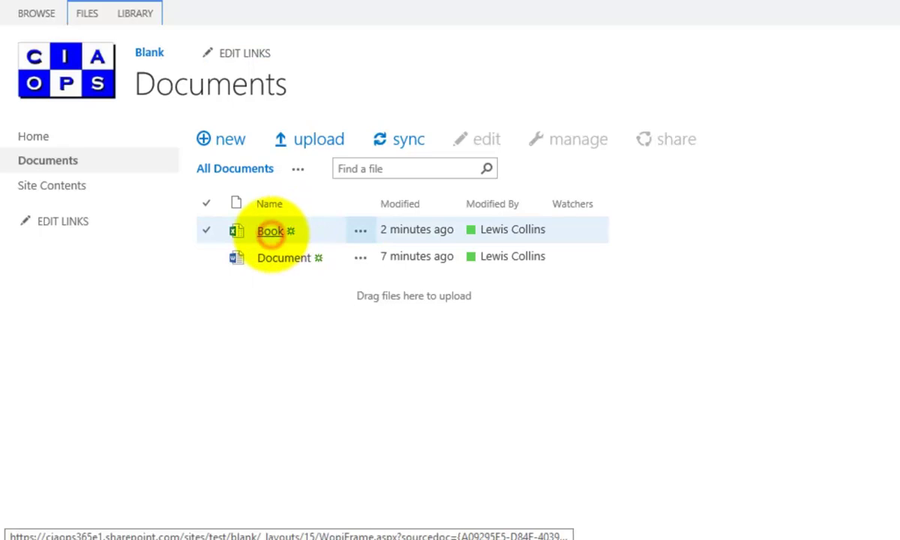
Edit the Book workbook in Excel Online, enter "Edit one" in cell A3 and return to the Documents library.
{"action": "left_click", "coordinate": [270, 231]}
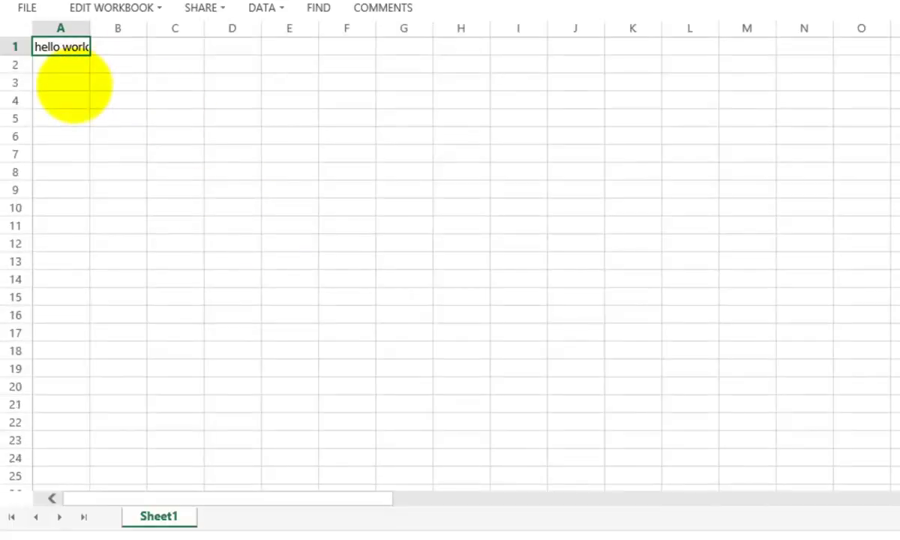
{"action": "left_click", "coordinate": [131, 8]}
{"action": "left_click", "coordinate": [132, 96]}
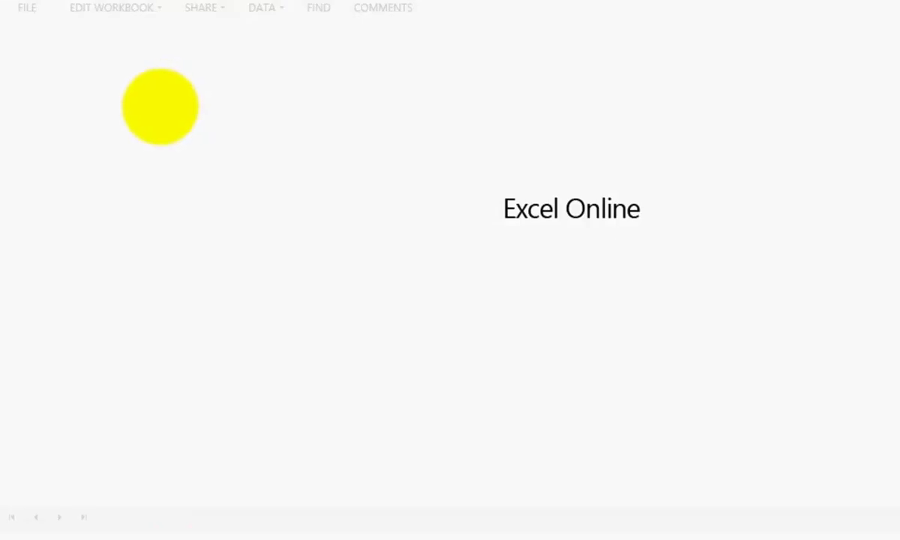
{"action": "left_click", "coordinate": [75, 214]}
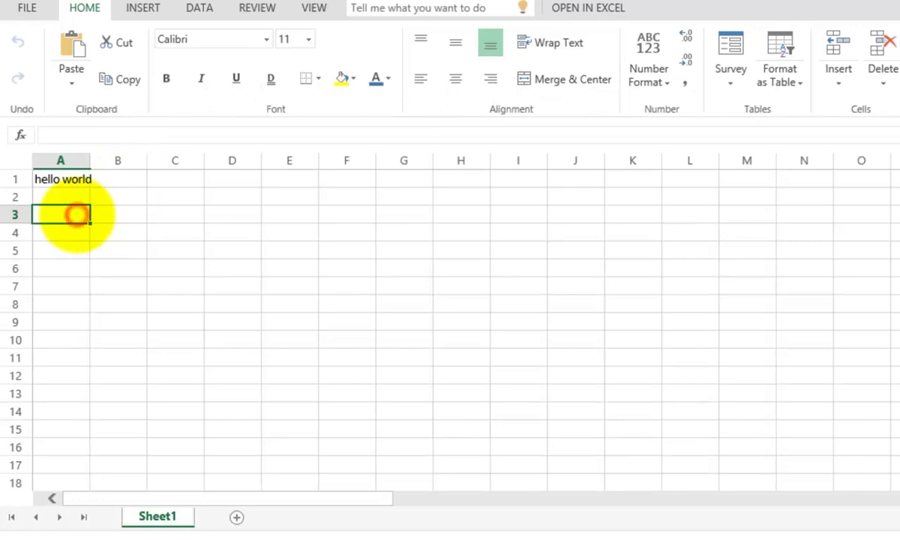
{"action": "type", "text": "Edit one"}
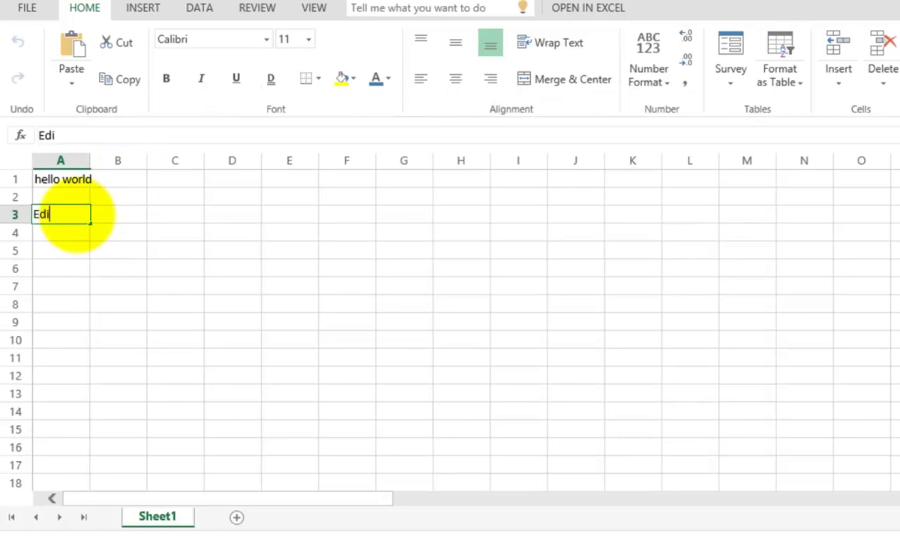
{"action": "key", "text": "Return"}
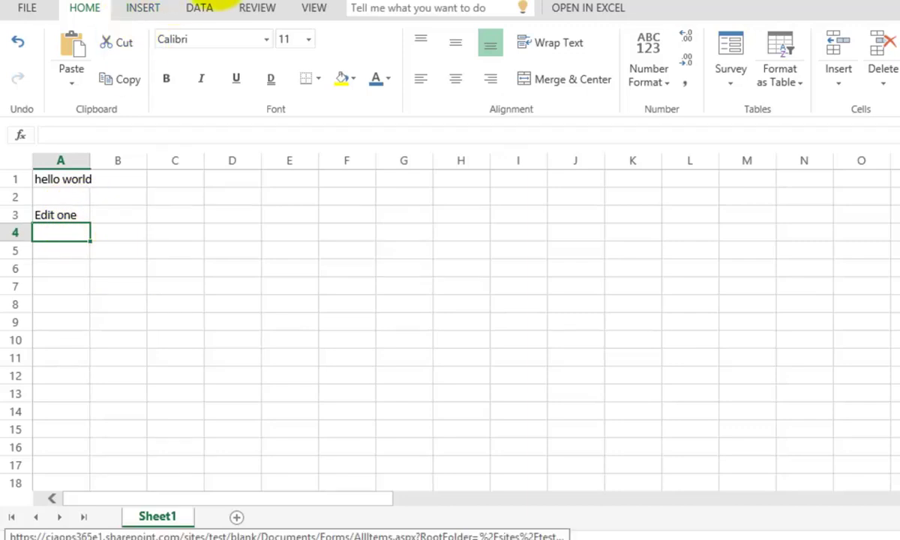
{"action": "left_click", "coordinate": [219, 2]}
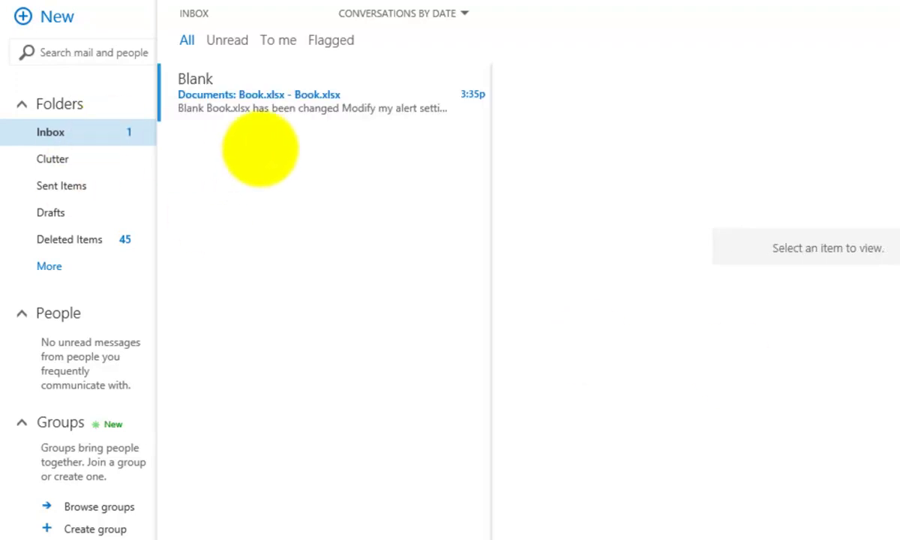
In the Outlook inbox, read the alert e-mail about the change to Book.xlsx.
{"action": "left_click", "coordinate": [270, 101]}
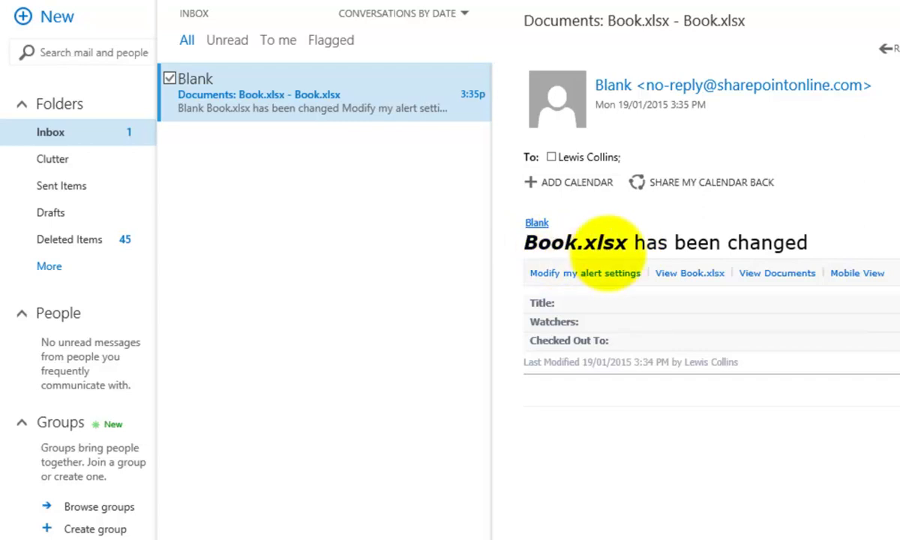
{"action": "left_click", "coordinate": [436, 74]}
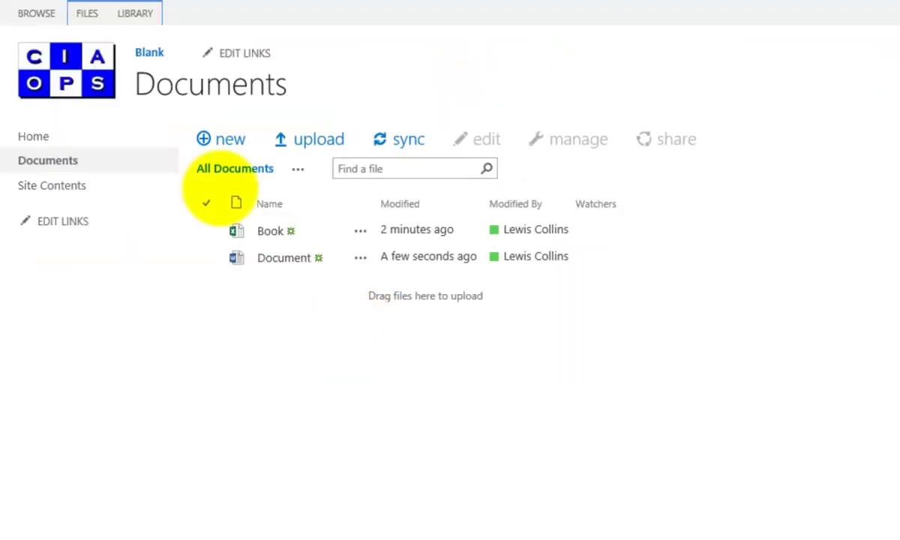
In SharePoint, review the alert options for the whole Documents library and close the form without creating an alert.
{"action": "left_click", "coordinate": [139, 15]}
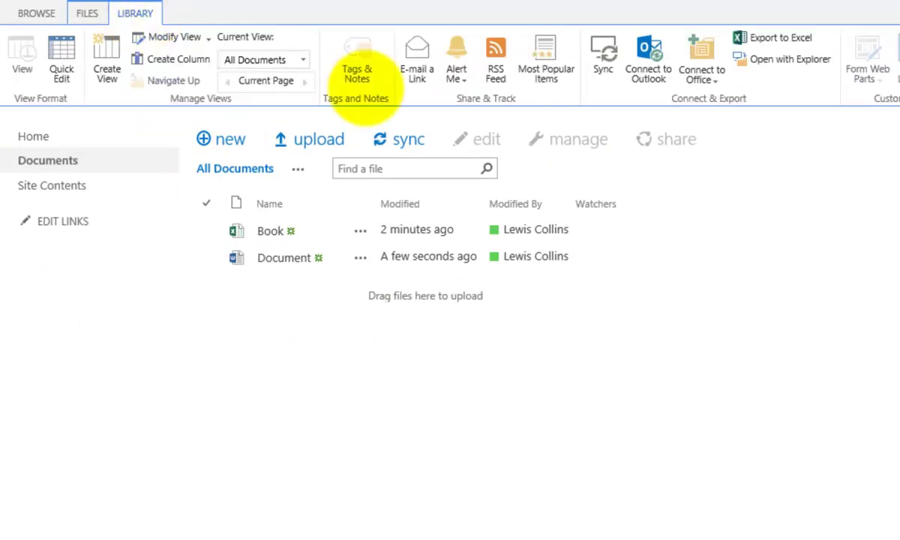
{"action": "left_click", "coordinate": [465, 79]}
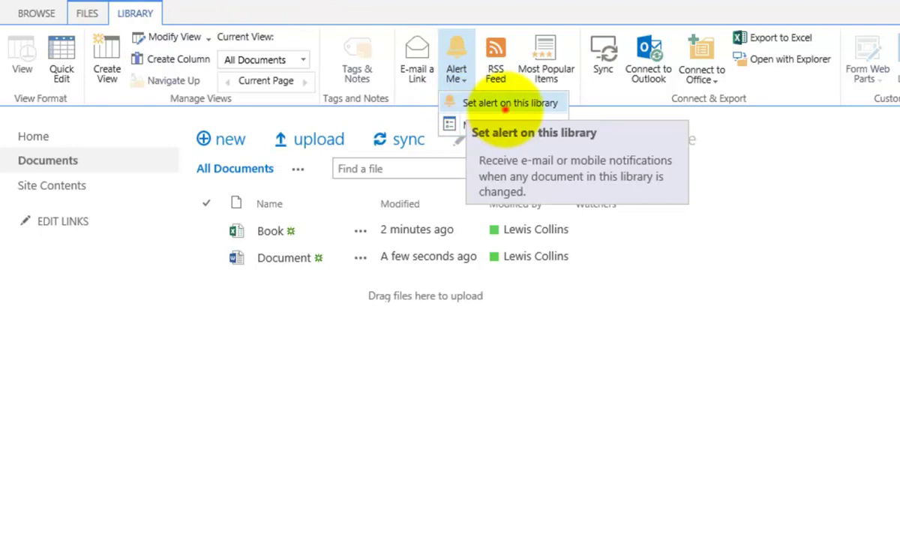
{"action": "left_click", "coordinate": [504, 108]}
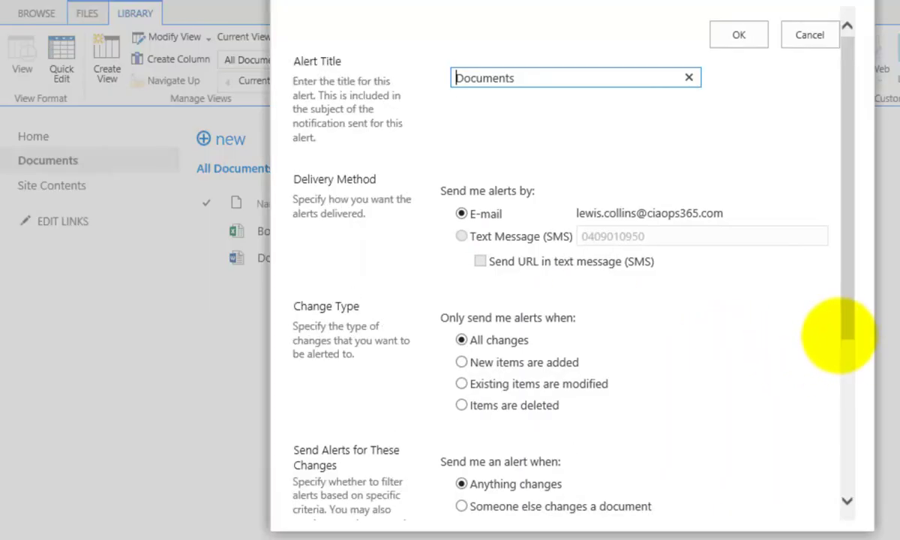
{"action": "left_click_drag", "start_coordinate": [843, 330], "coordinate": [831, 469]}
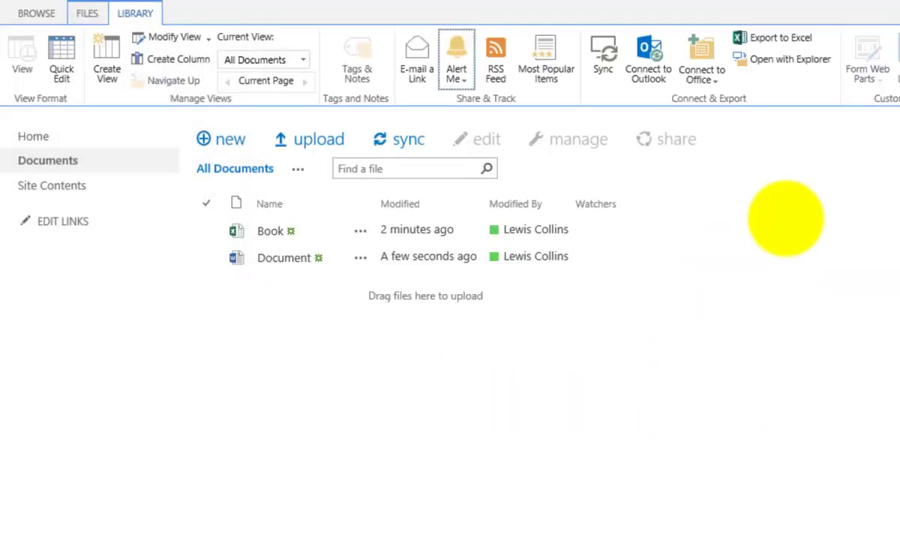
{"action": "left_click", "coordinate": [862, 2]}
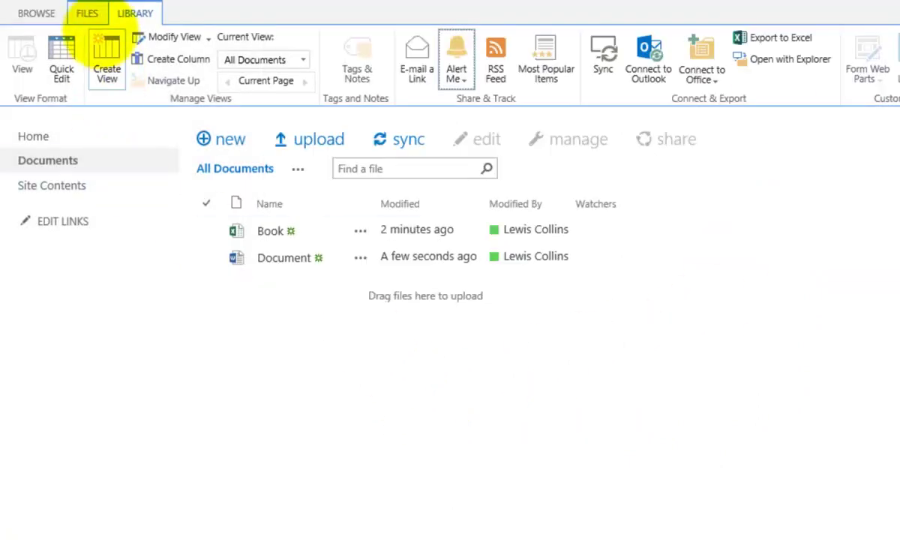
With the Book workbook selected, view the alerts management page and briefly mark and unmark the "Documents: Book.xlsx" alert.
{"action": "left_click", "coordinate": [86, 13]}
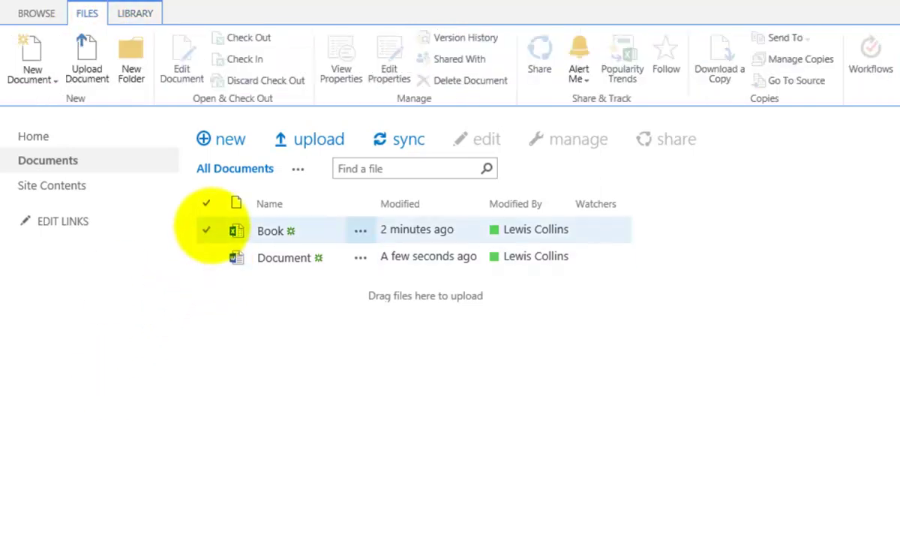
{"action": "left_click", "coordinate": [207, 230]}
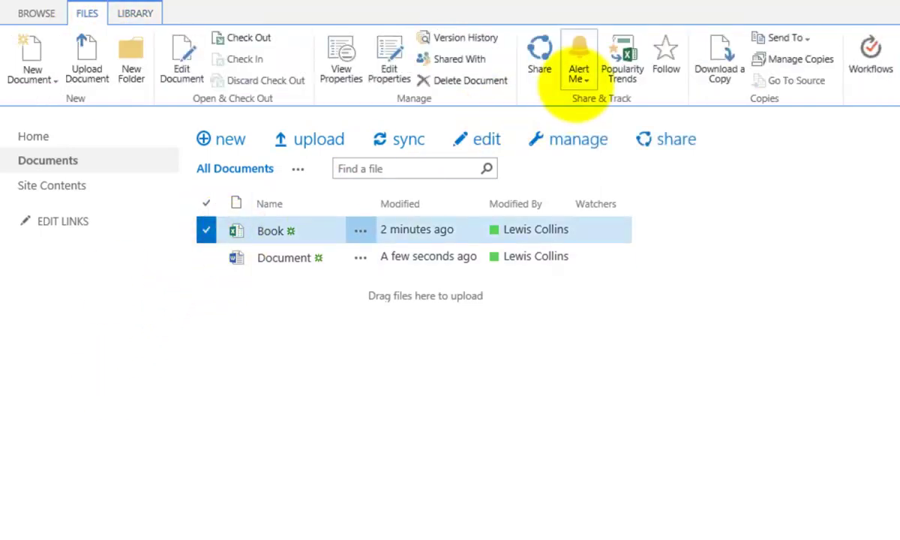
{"action": "left_click", "coordinate": [579, 61]}
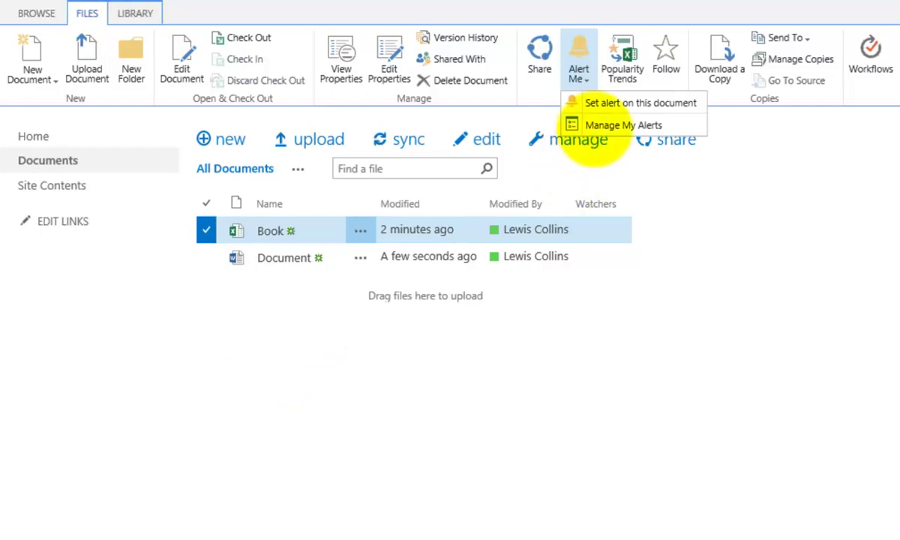
{"action": "left_click", "coordinate": [592, 125]}
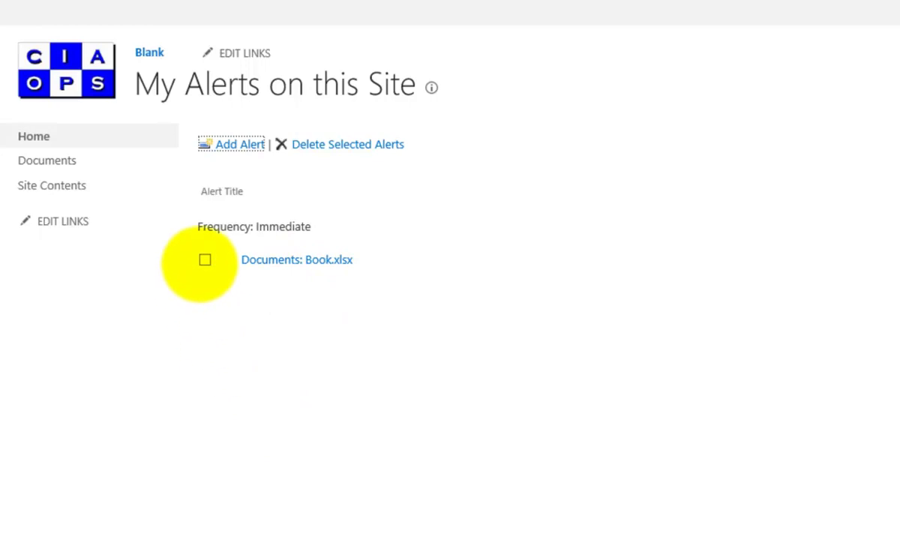
{"action": "left_click", "coordinate": [204, 260]}
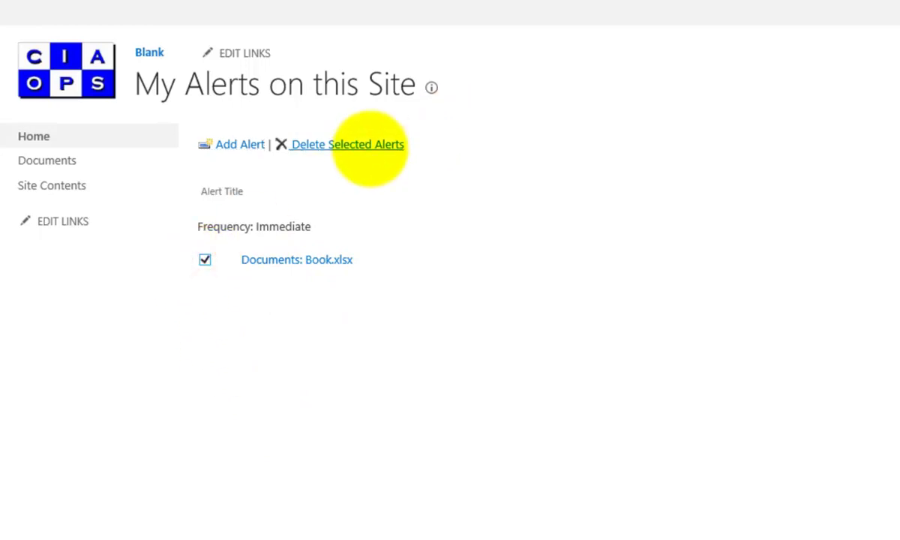
{"action": "left_click", "coordinate": [206, 260]}
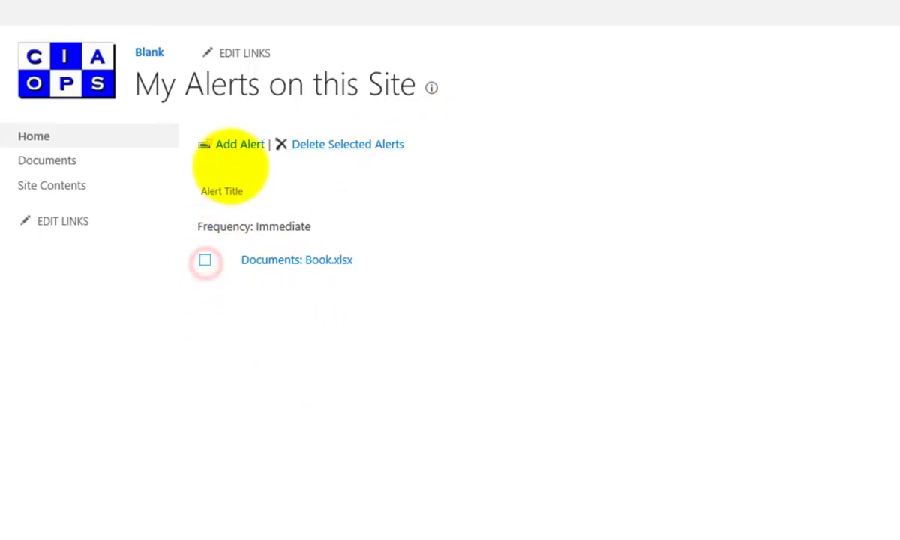
Check which lists and libraries are offered for a new alert, leave without adding one and return to the Documents library.
{"action": "left_click", "coordinate": [233, 144]}
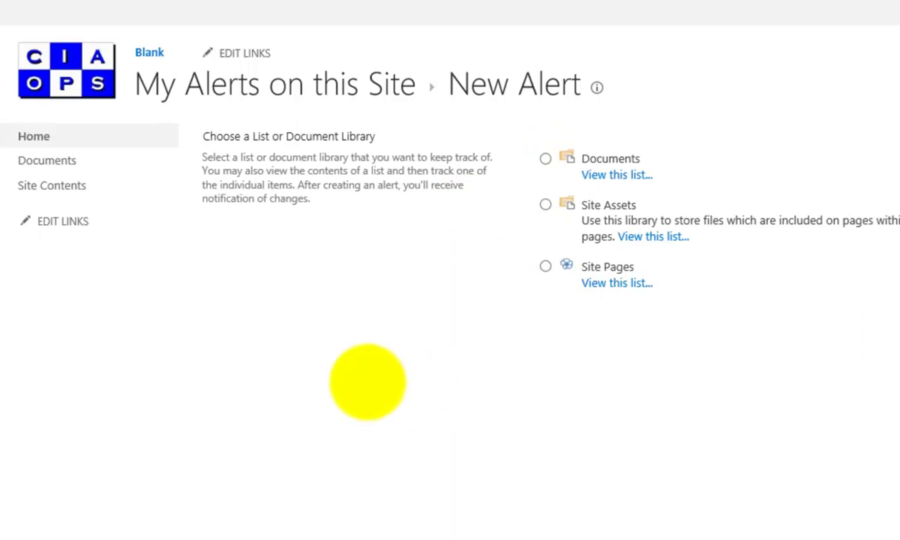
{"action": "key", "text": "alt+Left"}
{"action": "left_click", "coordinate": [44, 161]}
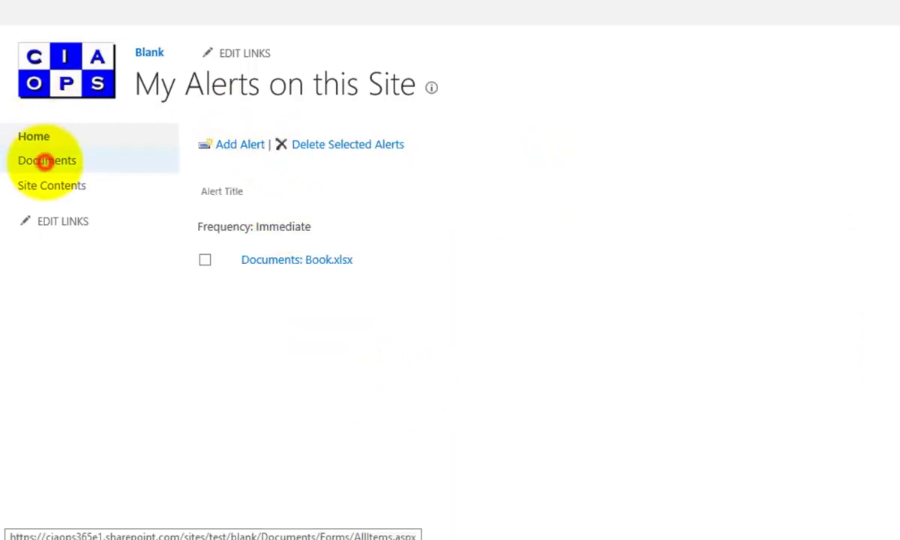